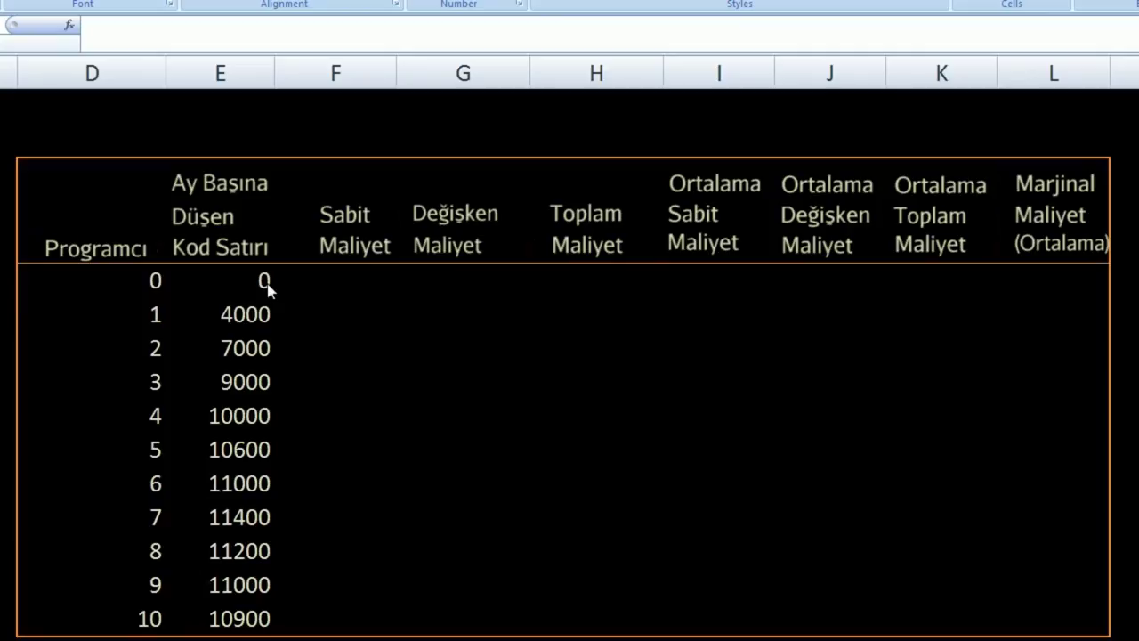
- Enter a fixed cost (Sabit Maliyet) of 15000 in F7 and fill it down to F17
{"action": "left_click", "coordinate": [331, 280]}
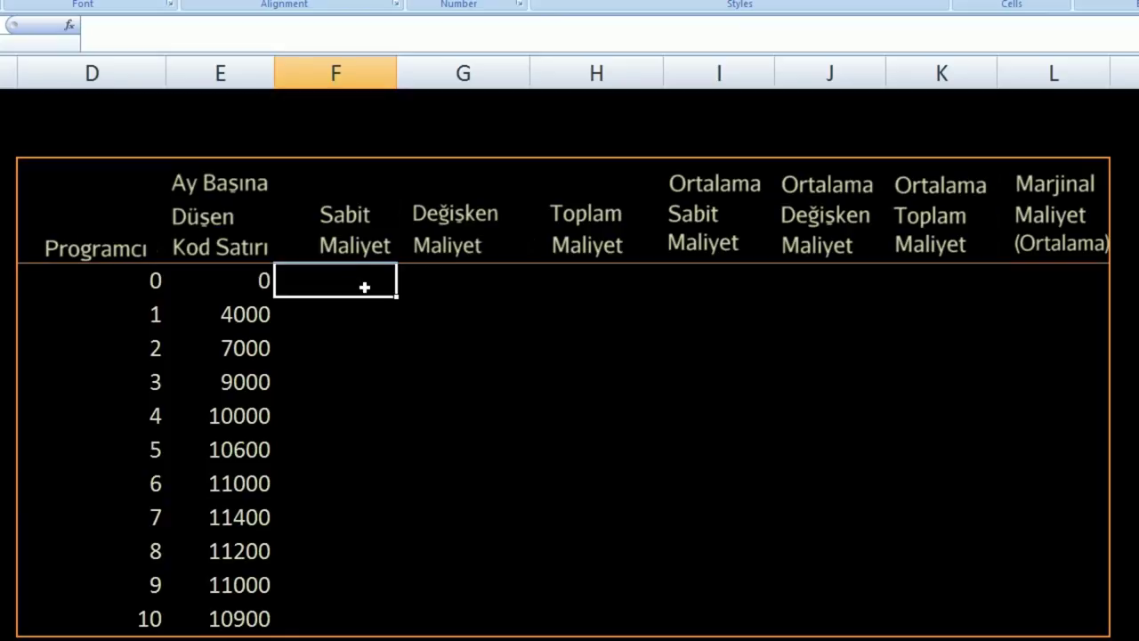
{"action": "type", "text": "15000"}
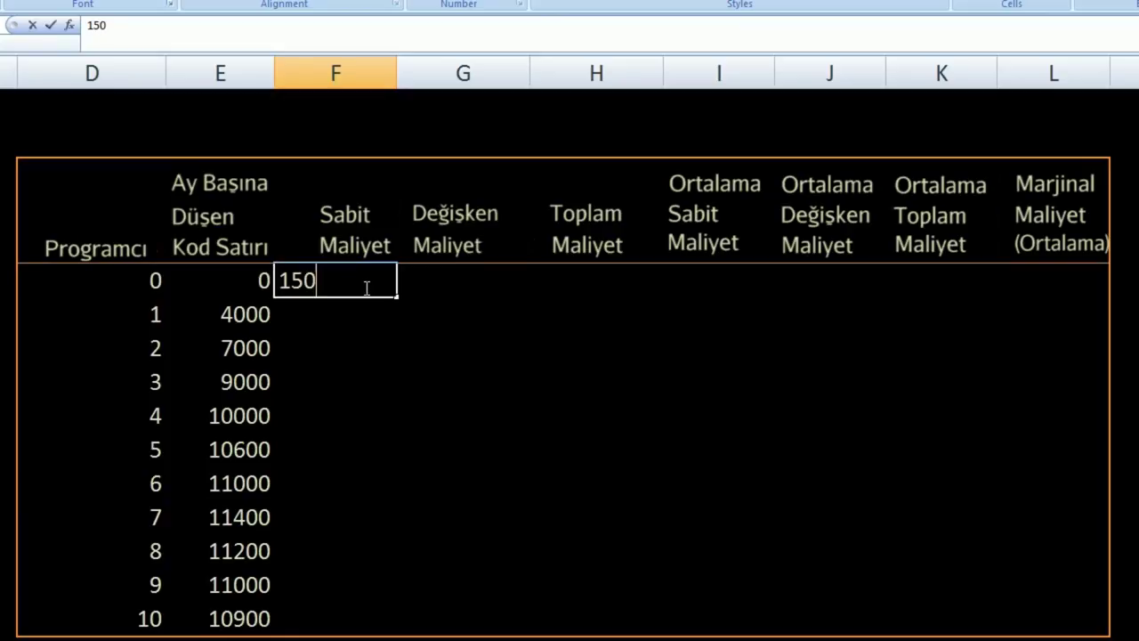
{"action": "key", "text": "Return"}
{"action": "left_click", "coordinate": [347, 283]}
{"action": "left_click_drag", "start_coordinate": [396, 296], "coordinate": [363, 618]}
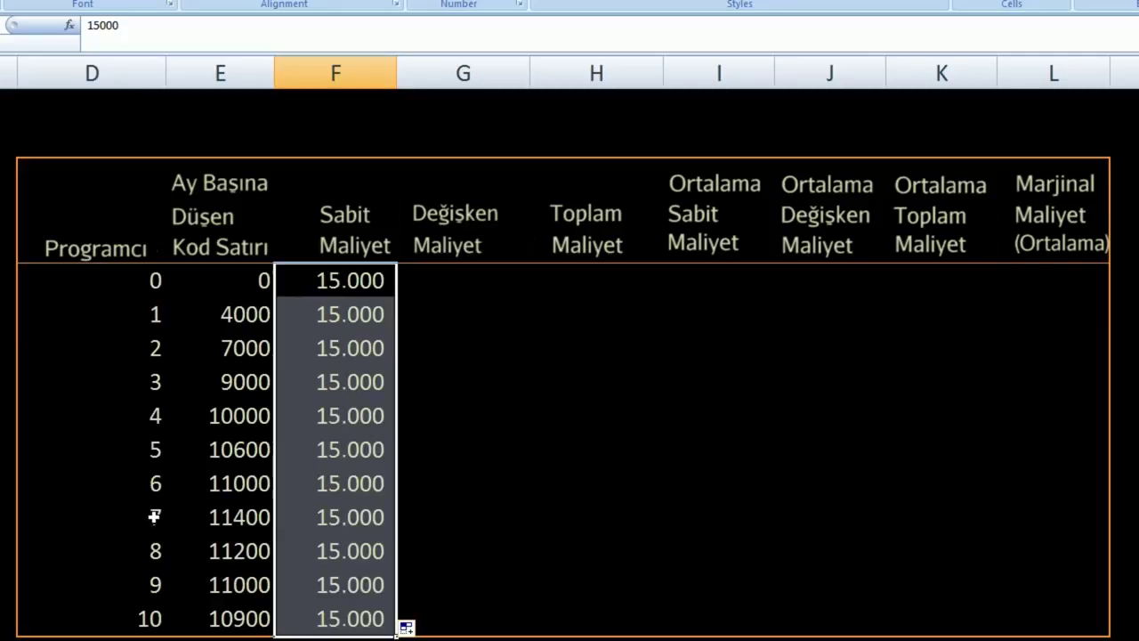
- Enter the variable cost (Değişken Maliyet) formula =10000*D7 in G7
{"action": "left_click", "coordinate": [442, 281]}
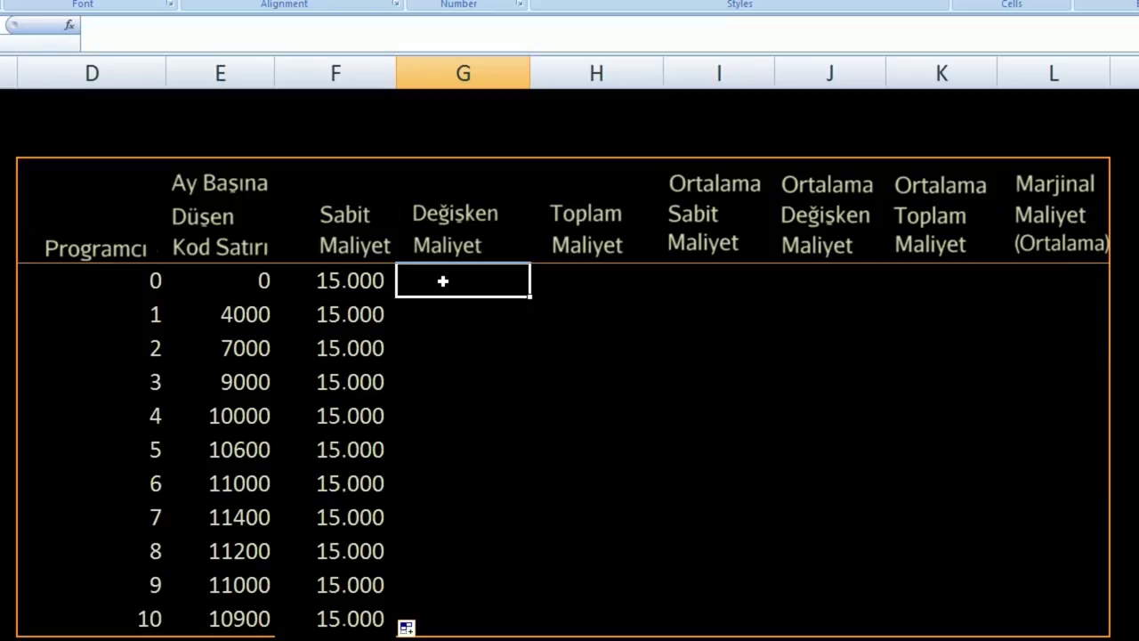
{"action": "type", "text": "=10000*"}
{"action": "key", "text": "Left"}
{"action": "key", "text": "Left"}
{"action": "key", "text": "Left"}
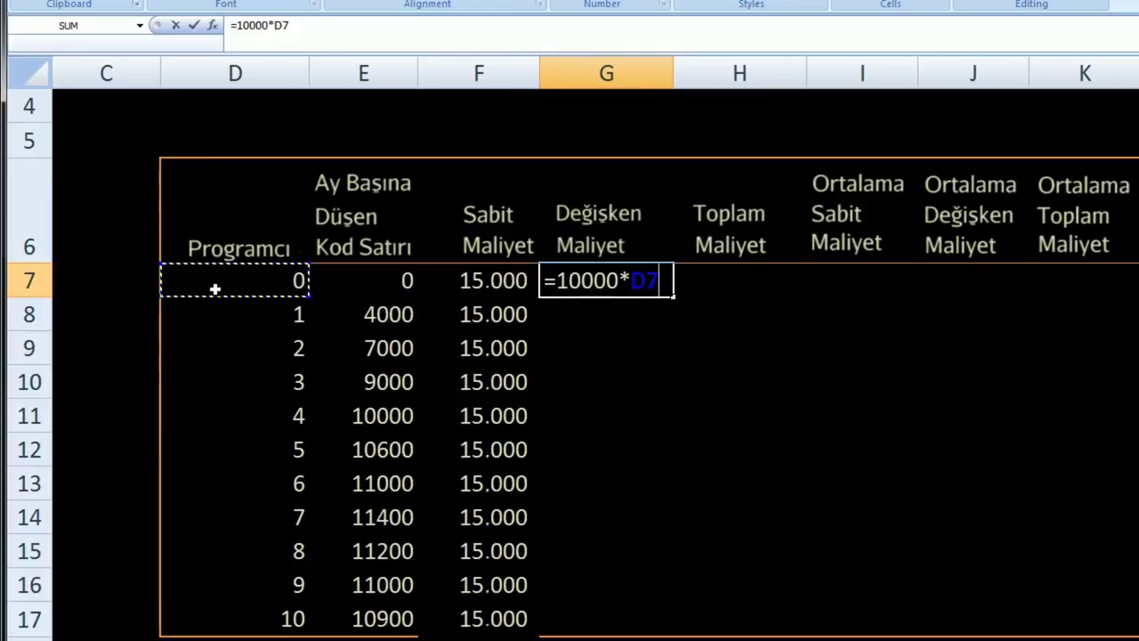
{"action": "key", "text": "Return"}
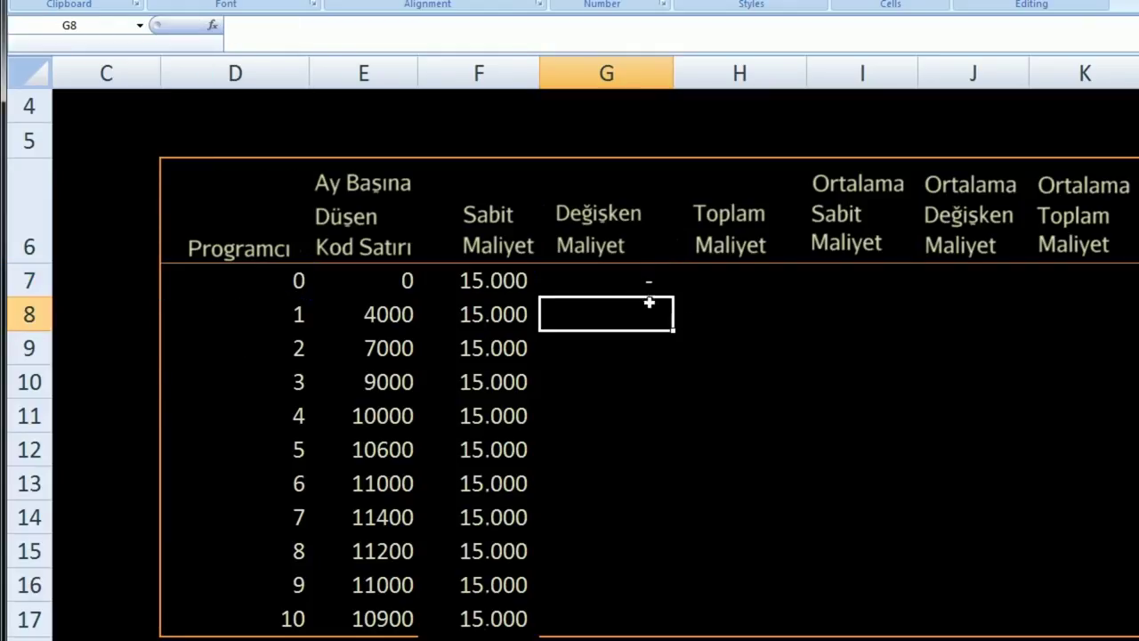
- Enter the total cost (Toplam Maliyet) formula =F7+G7 in H7
{"action": "scroll", "coordinate": [570, 356], "scroll_direction": "right", "scroll_amount": 1}
{"action": "scroll", "coordinate": [569, 356], "scroll_direction": "left", "scroll_amount": 1}
{"action": "scroll", "coordinate": [570, 356], "scroll_direction": "left", "scroll_amount": 1}
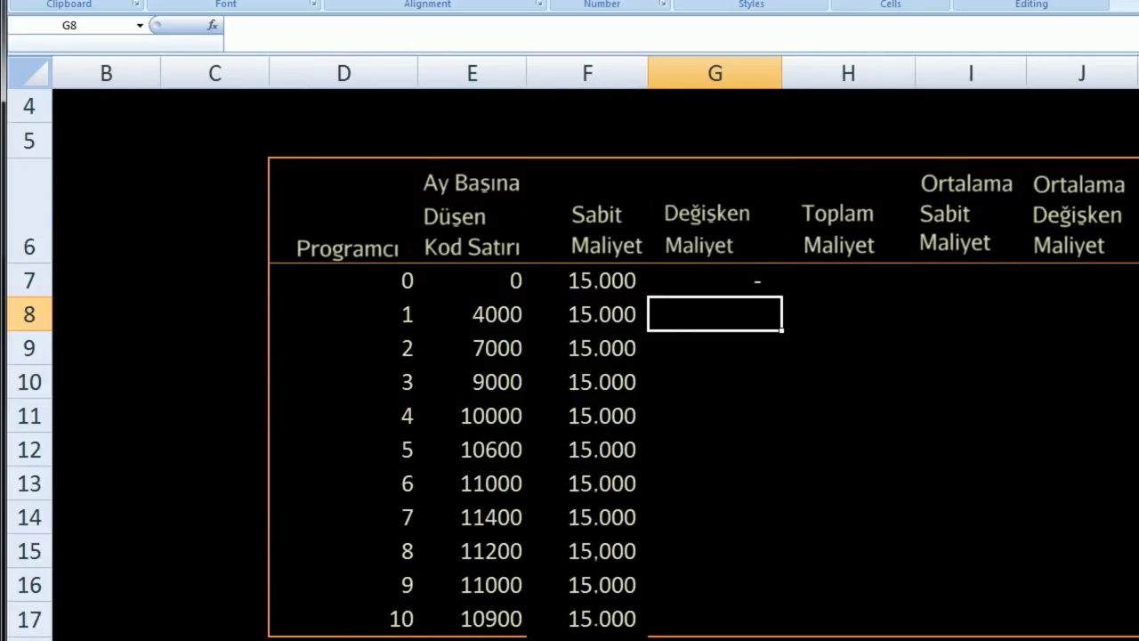
{"action": "scroll", "coordinate": [440, 412], "scroll_direction": "right", "scroll_amount": 2}
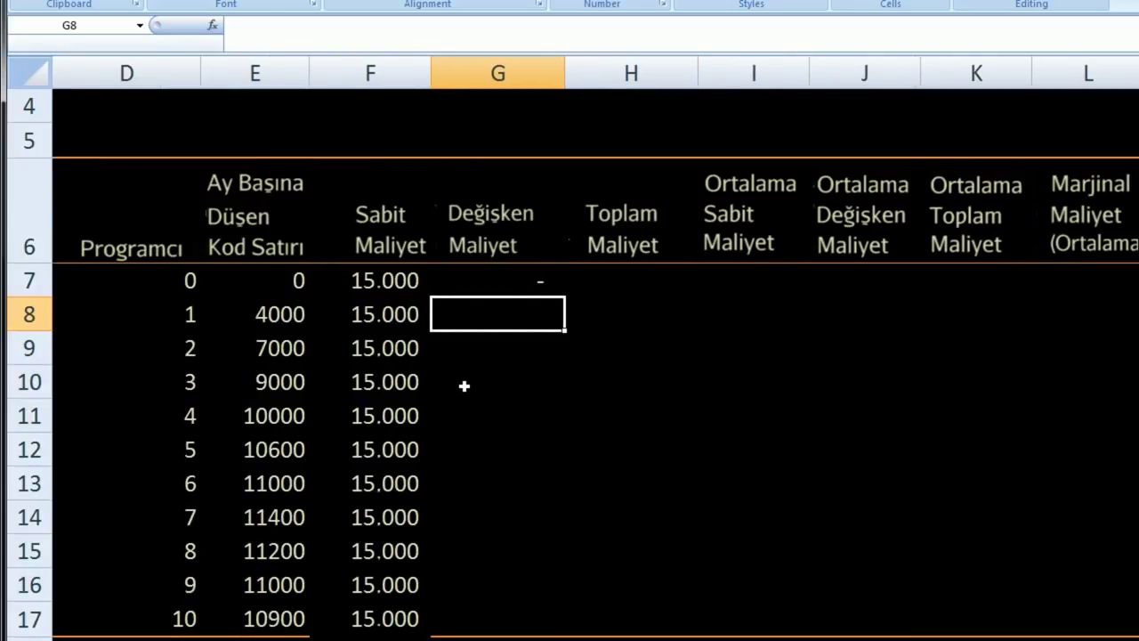
{"action": "left_click", "coordinate": [619, 281]}
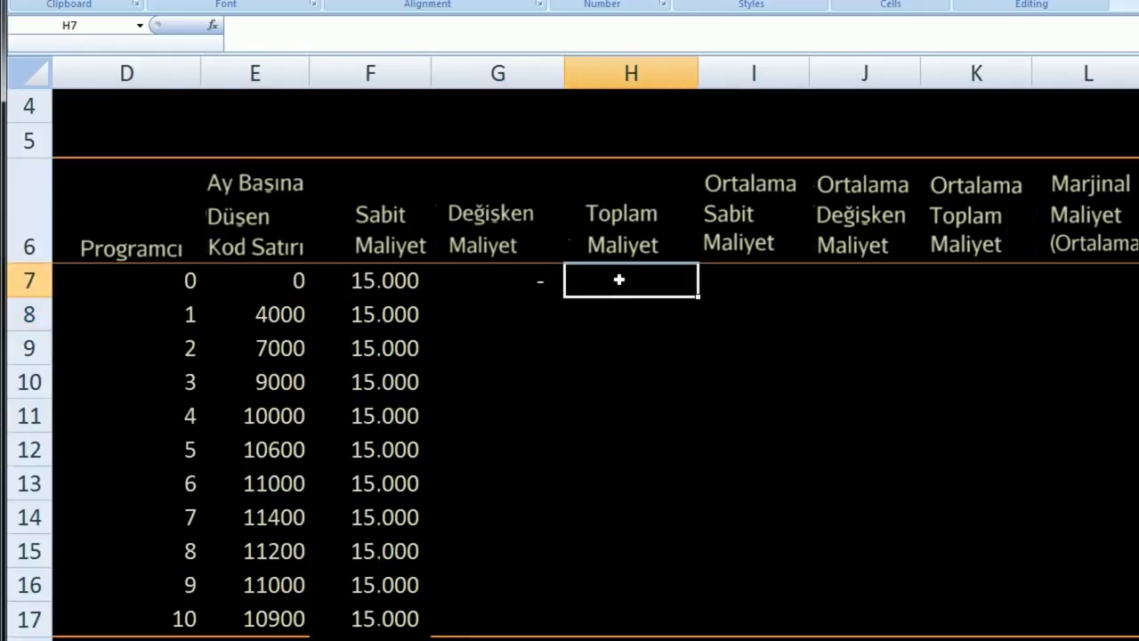
{"action": "key", "text": "Left"}
{"action": "key", "text": "Left"}
{"action": "key", "text": "Right"}
{"action": "key", "text": "Right"}
{"action": "type", "text": "="}
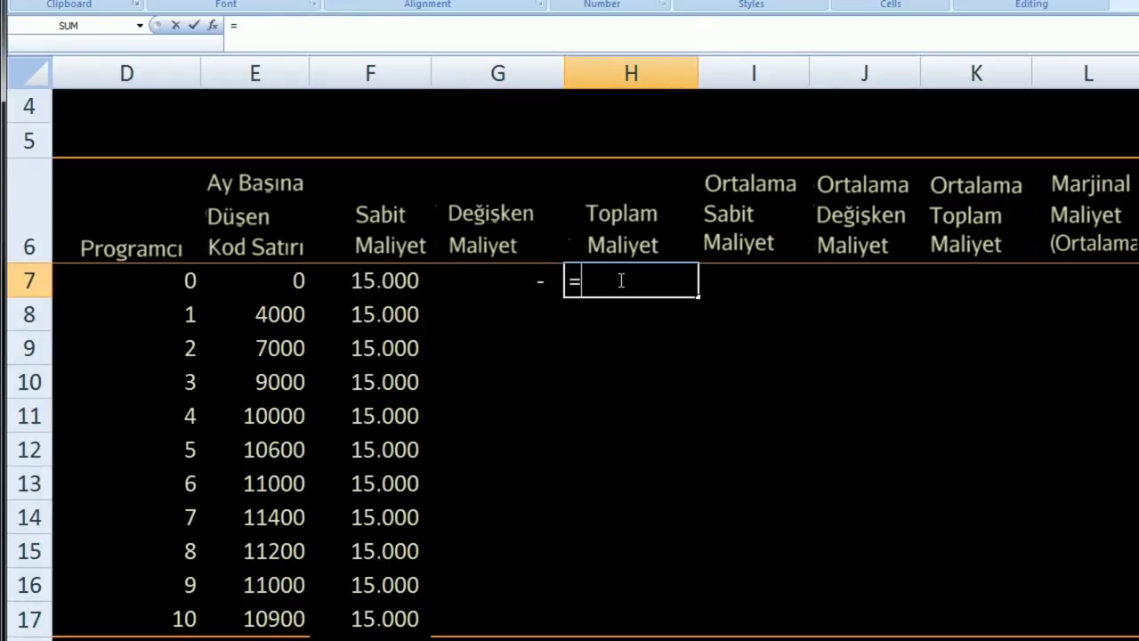
{"action": "key", "text": "Left"}
{"action": "key", "text": "Left"}
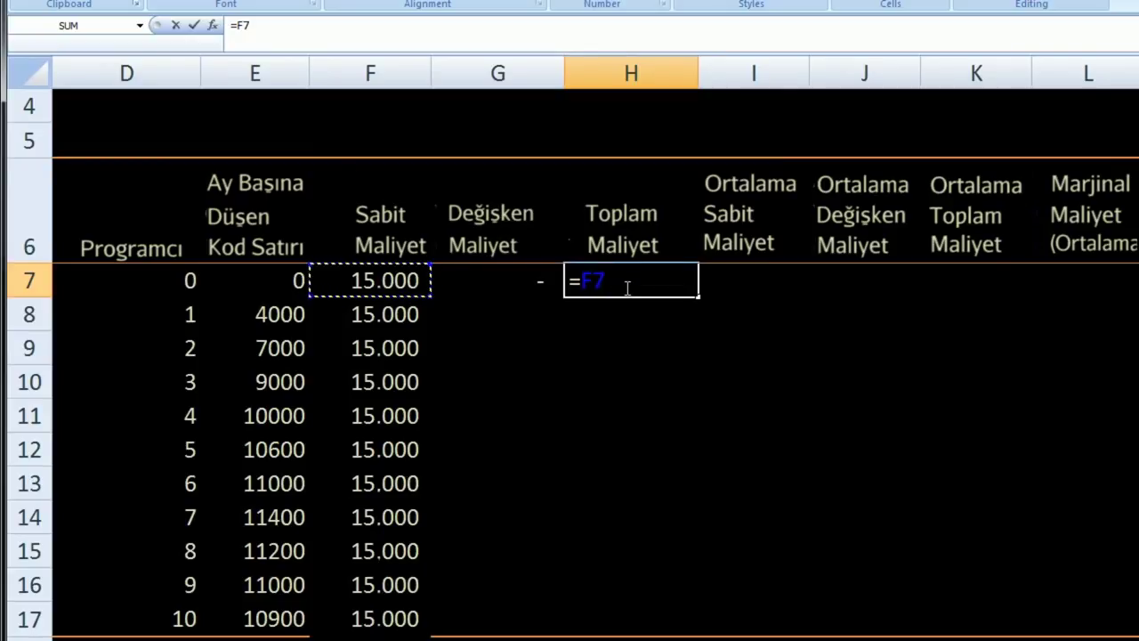
{"action": "type", "text": "+"}
{"action": "key", "text": "Left"}
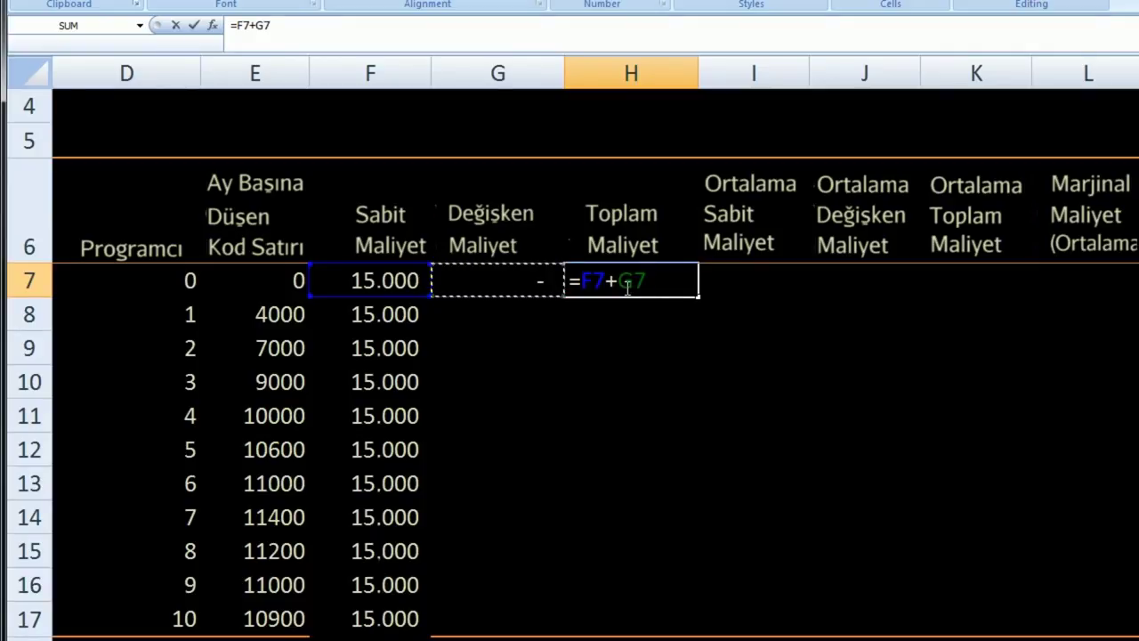
{"action": "key", "text": "Return"}
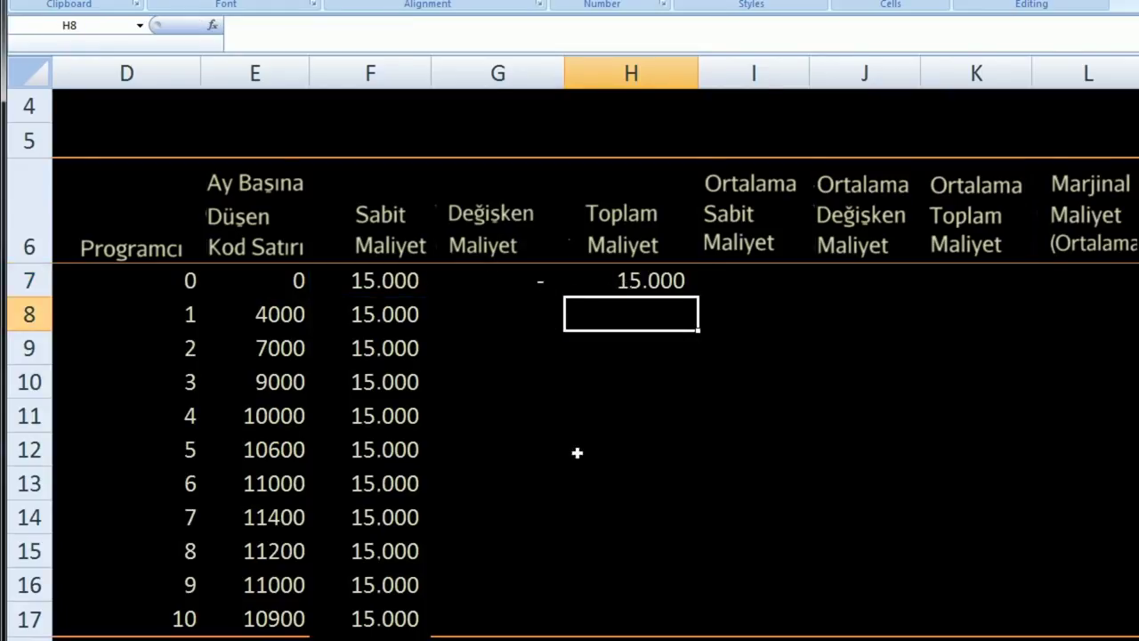
- Fill the variable cost formula from G7 down to G17
{"action": "left_click", "coordinate": [537, 281]}
{"action": "left_click_drag", "start_coordinate": [537, 280], "coordinate": [634, 283]}
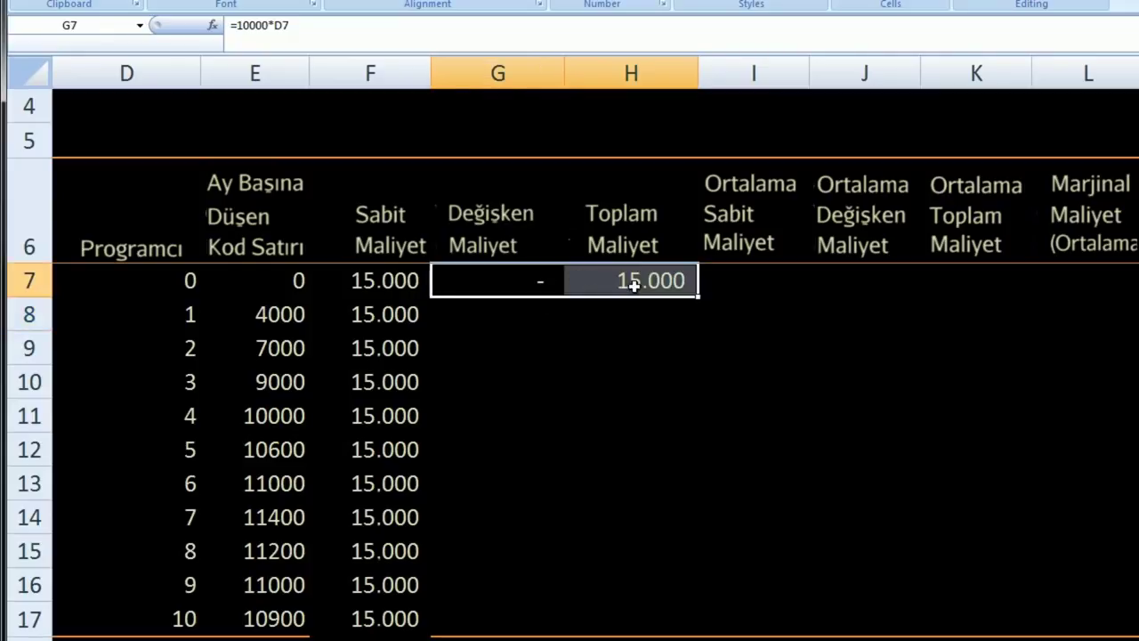
{"action": "left_click", "coordinate": [598, 322]}
{"action": "left_click", "coordinate": [534, 272]}
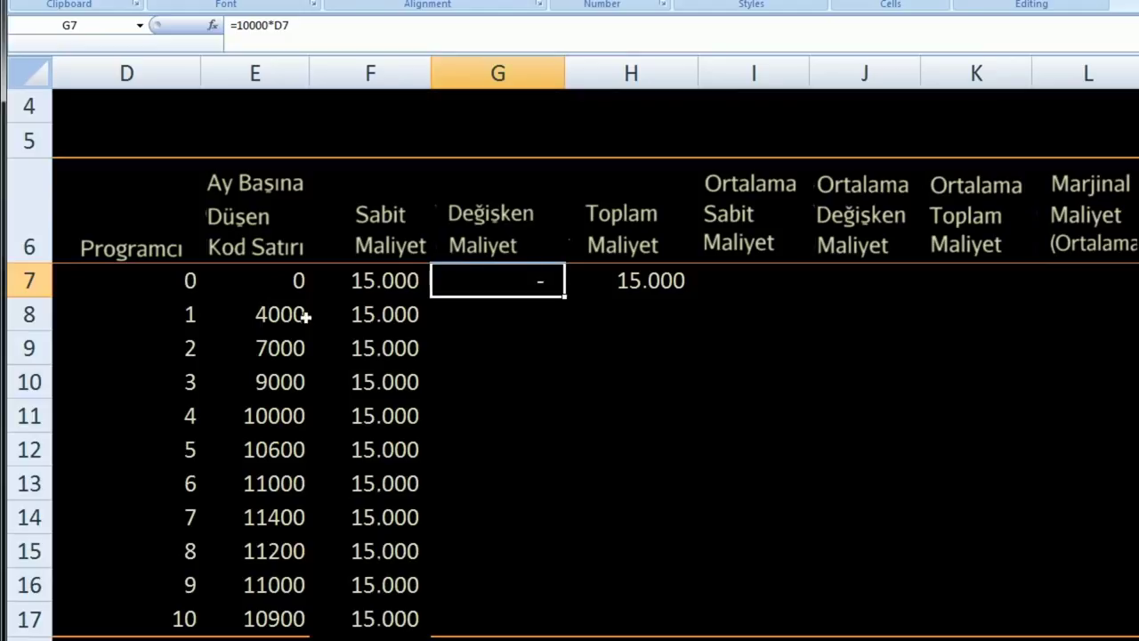
{"action": "left_click", "coordinate": [500, 367]}
{"action": "left_click", "coordinate": [526, 281]}
{"action": "left_click_drag", "start_coordinate": [564, 296], "coordinate": [501, 623]}
{"action": "left_click", "coordinate": [651, 456]}
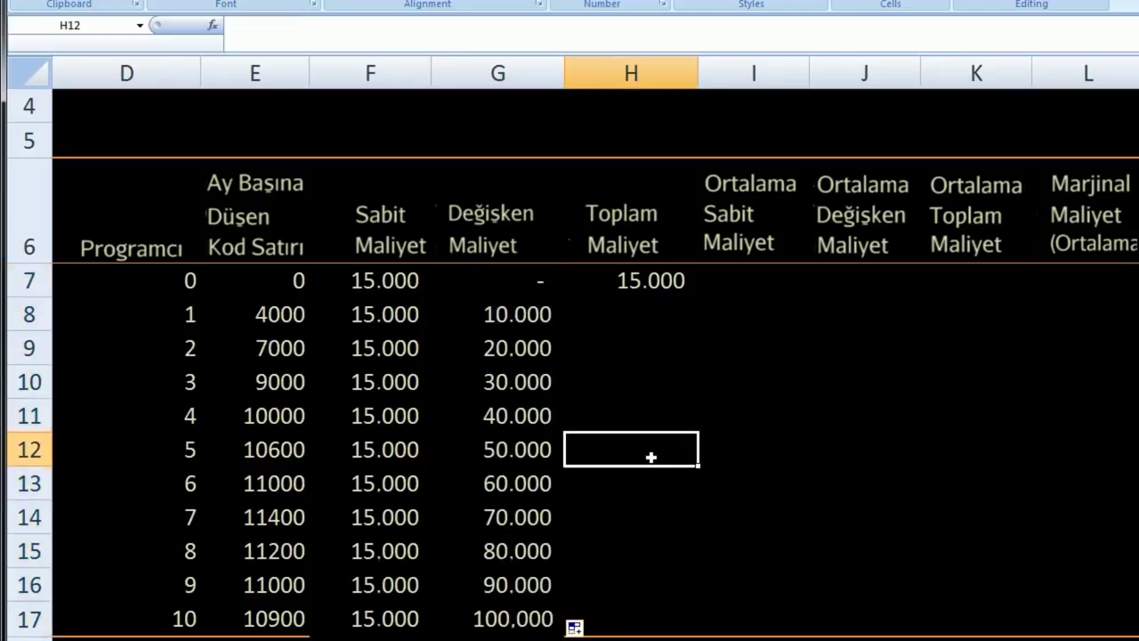
- Inspect the copied variable cost formulas in G8 and G9 and the programmer cells they reference
{"action": "left_click", "coordinate": [520, 316]}
{"action": "left_click", "coordinate": [295, 25]}
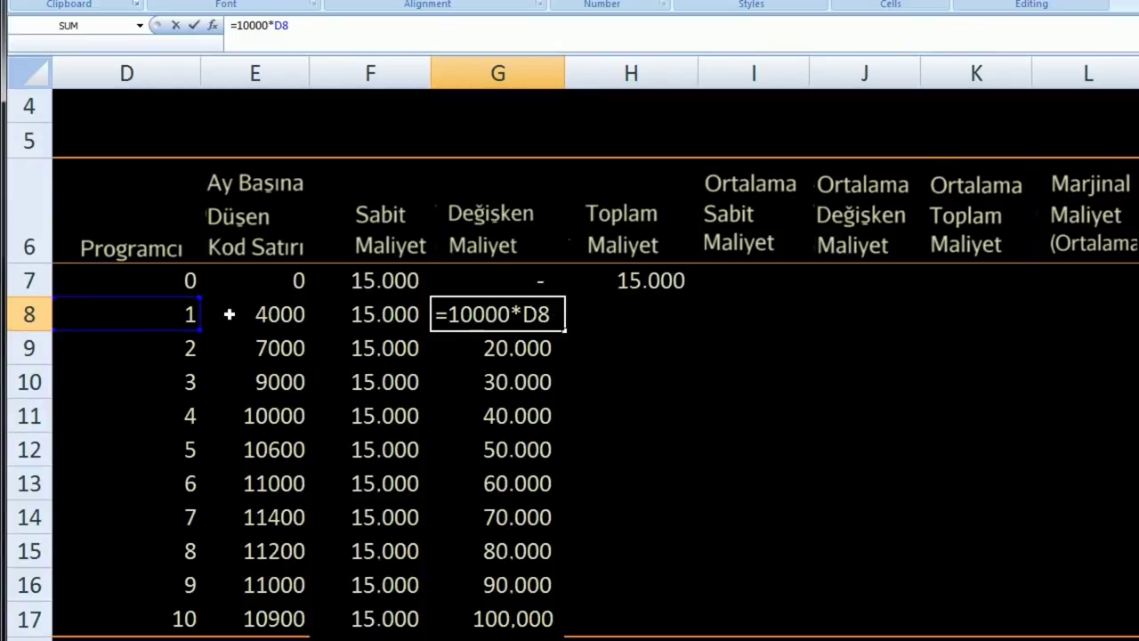
{"action": "key", "text": "Return"}
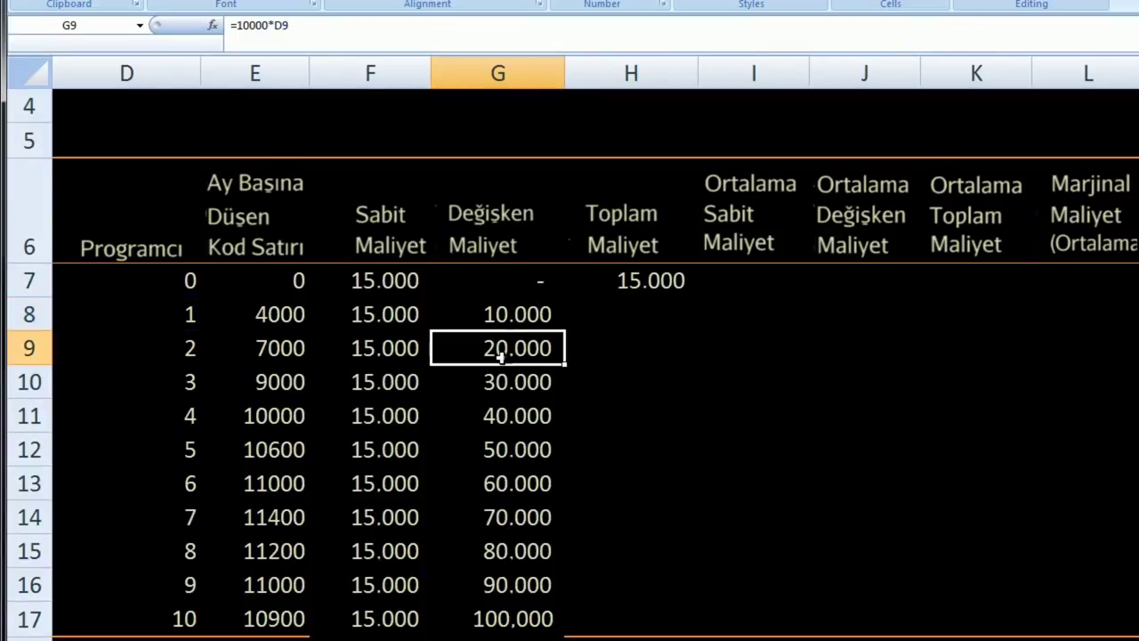
{"action": "left_click", "coordinate": [340, 37]}
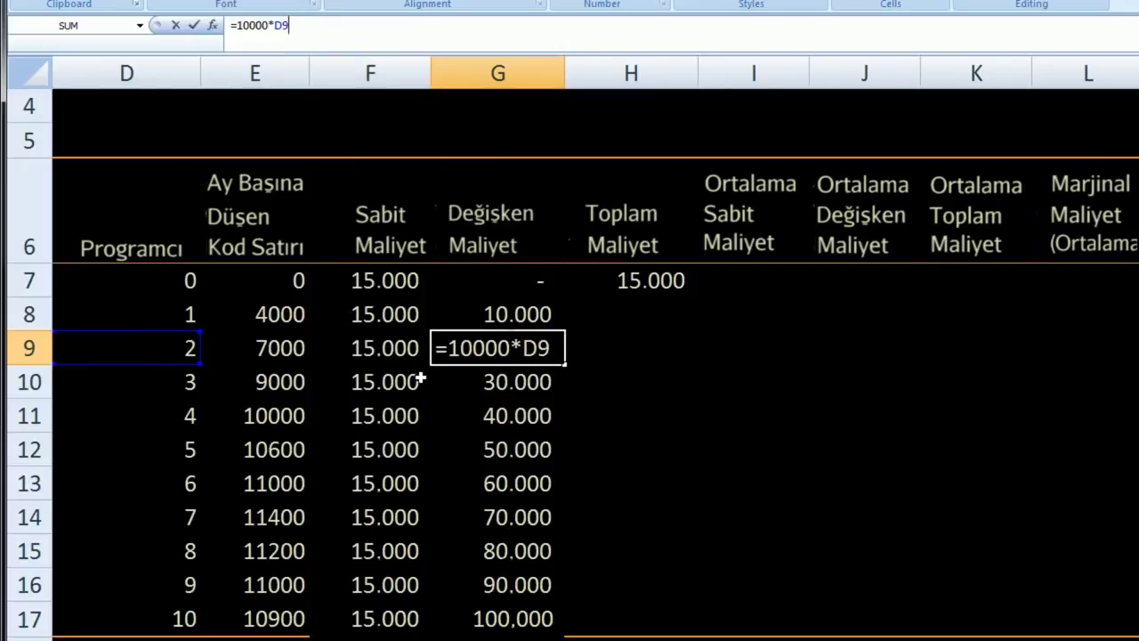
{"action": "key", "text": "Return"}
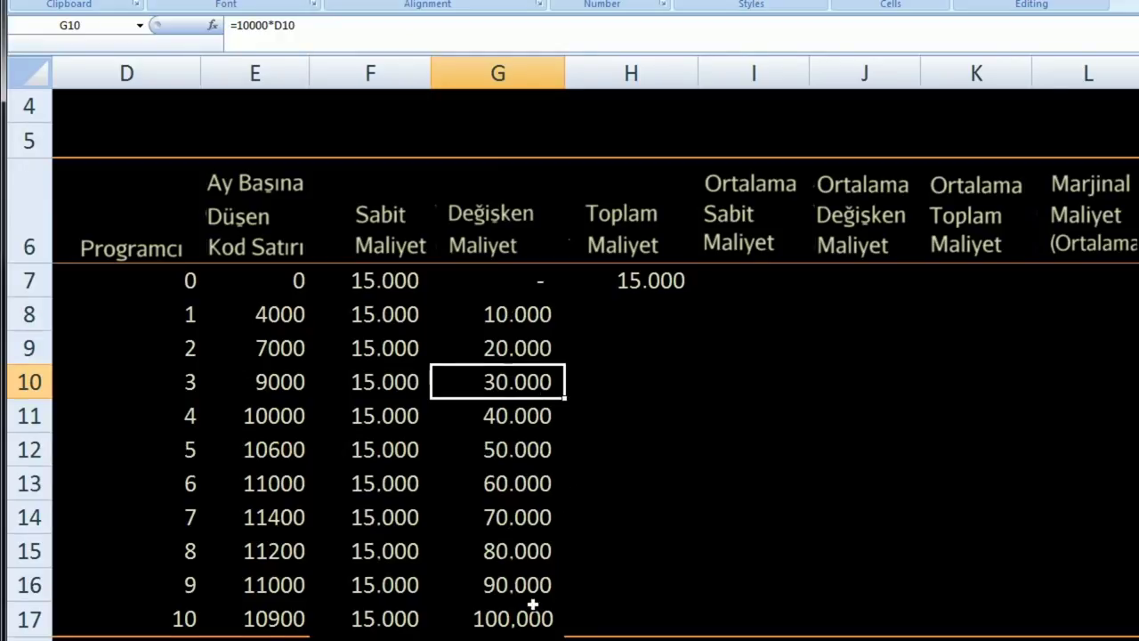
- Fill the total cost formula from H7 down to H17
{"action": "left_click", "coordinate": [650, 287]}
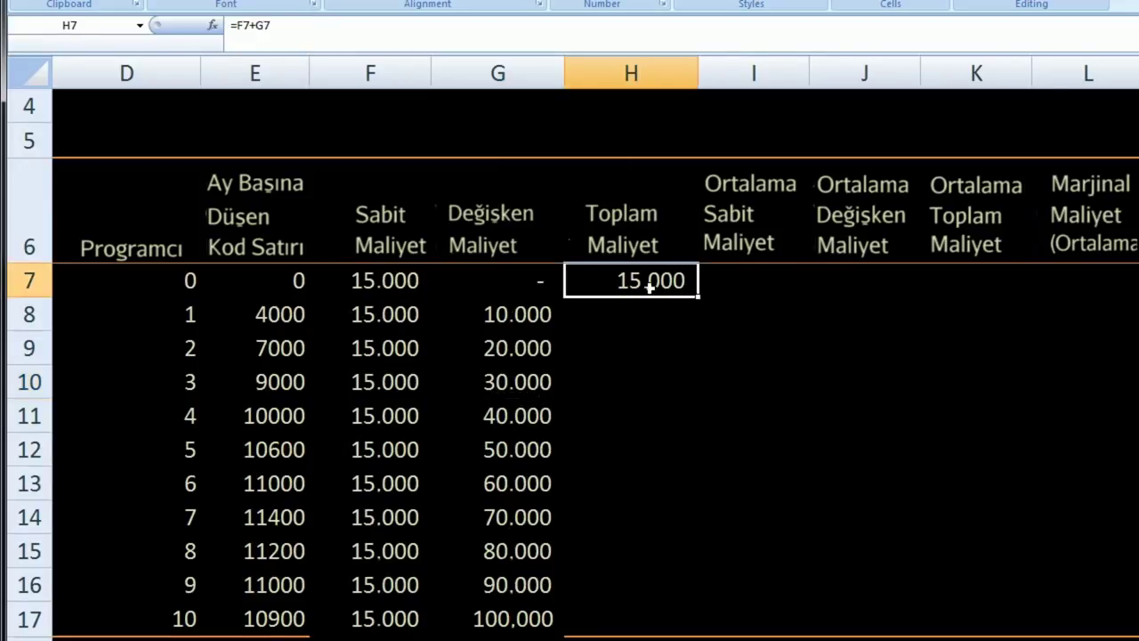
{"action": "key", "text": "Left"}
{"action": "key", "text": "Left"}
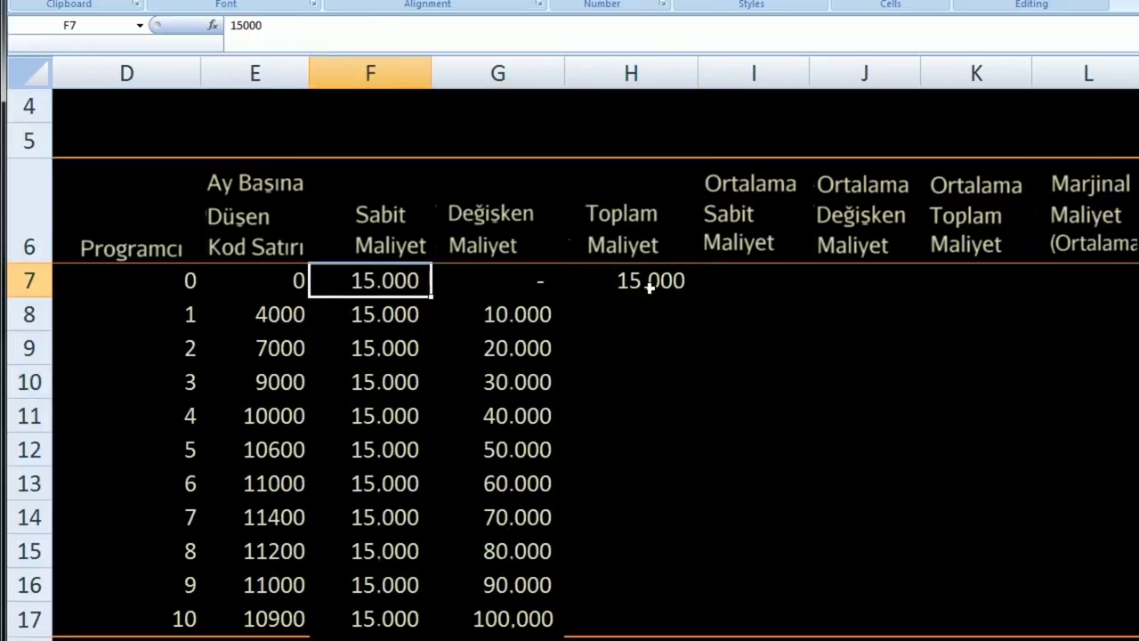
{"action": "key", "text": "Right"}
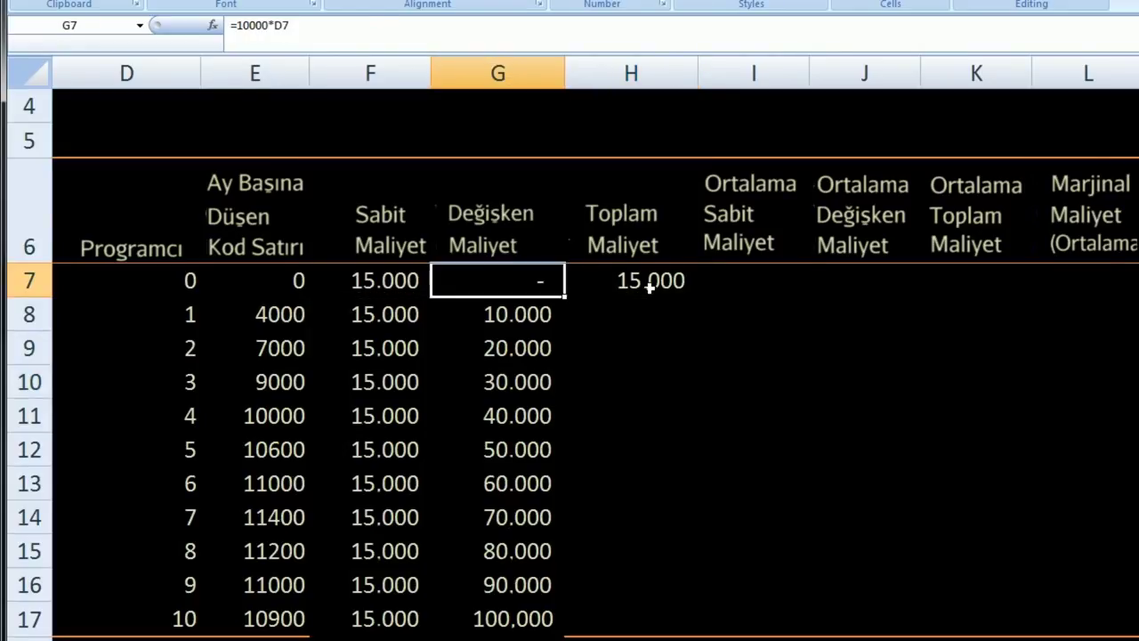
{"action": "key", "text": "Right"}
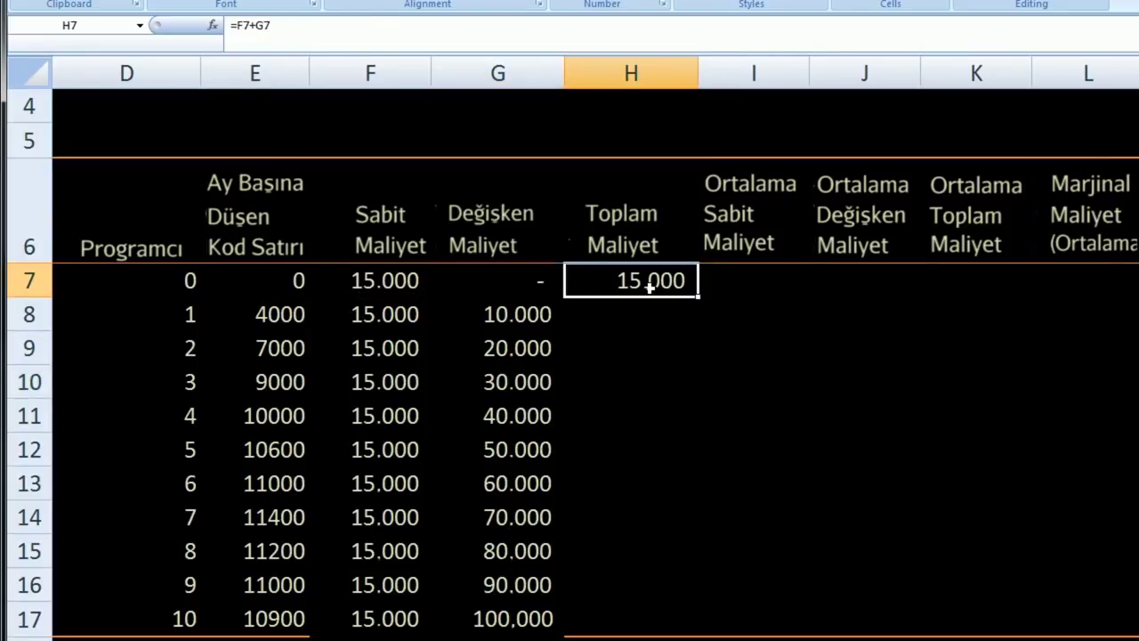
{"action": "left_click_drag", "start_coordinate": [698, 296], "coordinate": [735, 625]}
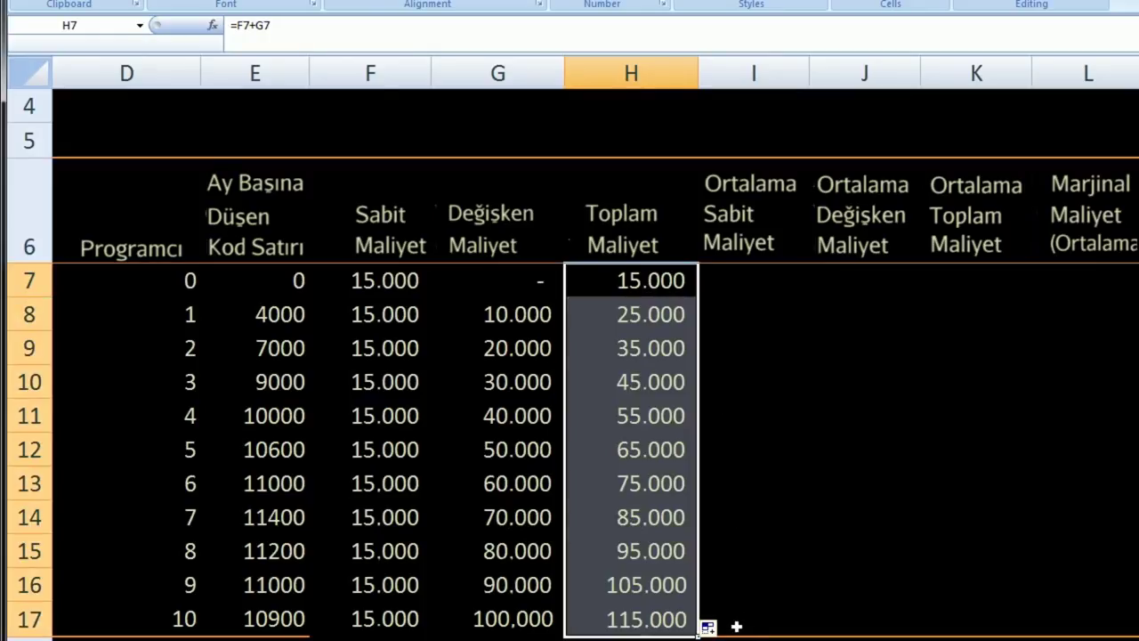
{"action": "left_click", "coordinate": [749, 550]}
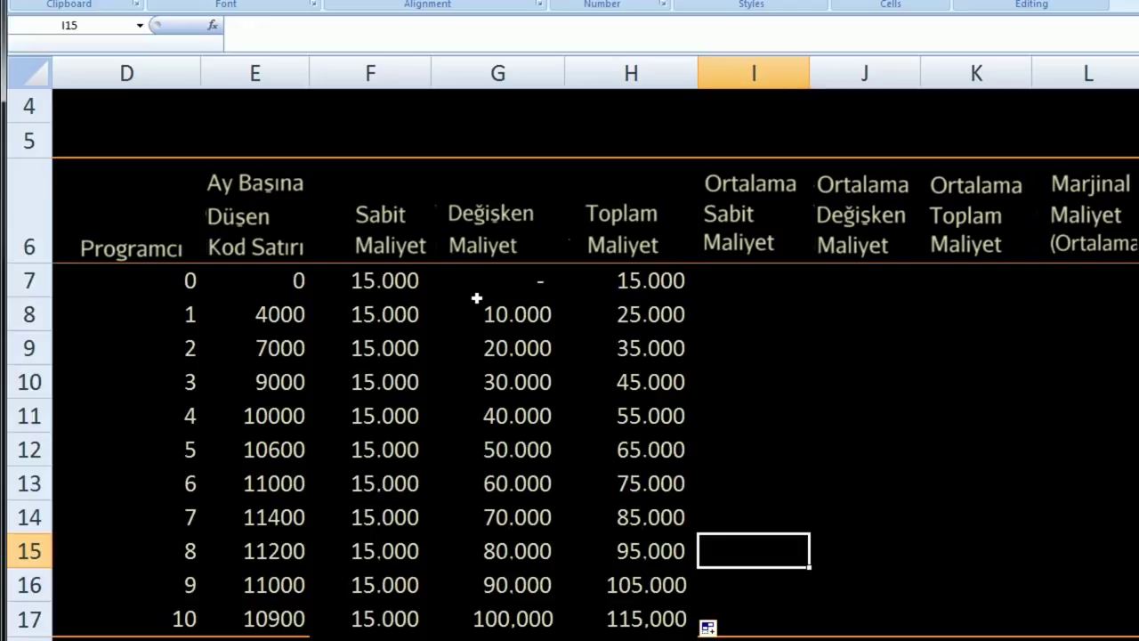
- Examine row 7 from the average fixed cost cell I7 back to the code line count in E7
{"action": "left_click", "coordinate": [735, 314]}
{"action": "left_click", "coordinate": [728, 284]}
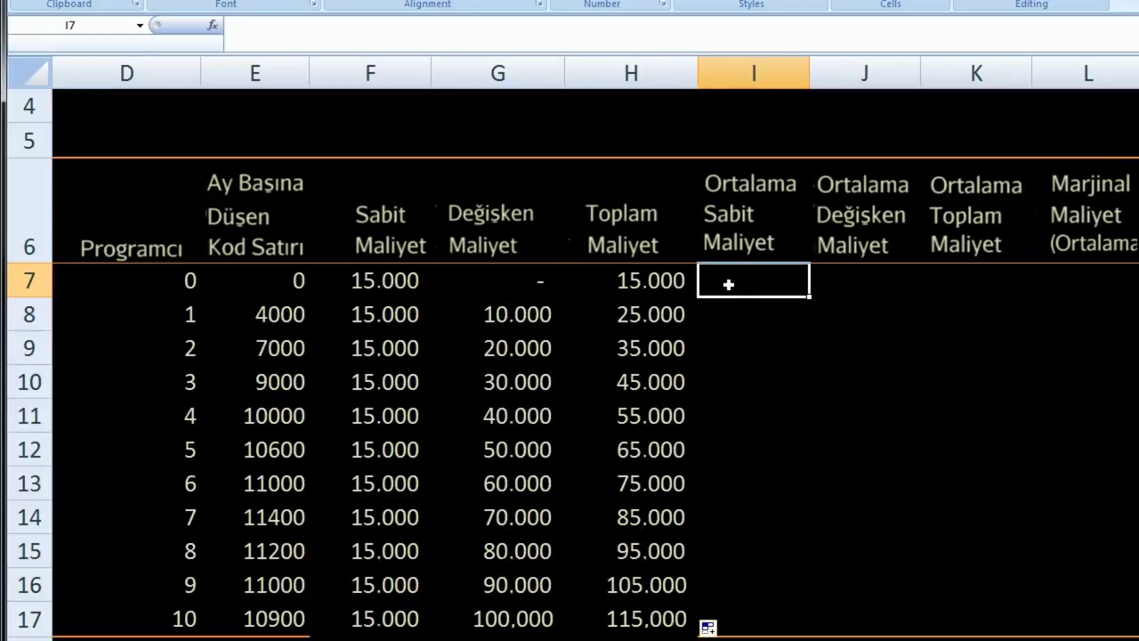
{"action": "key", "text": "Left"}
{"action": "key", "text": "Left"}
{"action": "key", "text": "Left"}
{"action": "key", "text": "Left"}
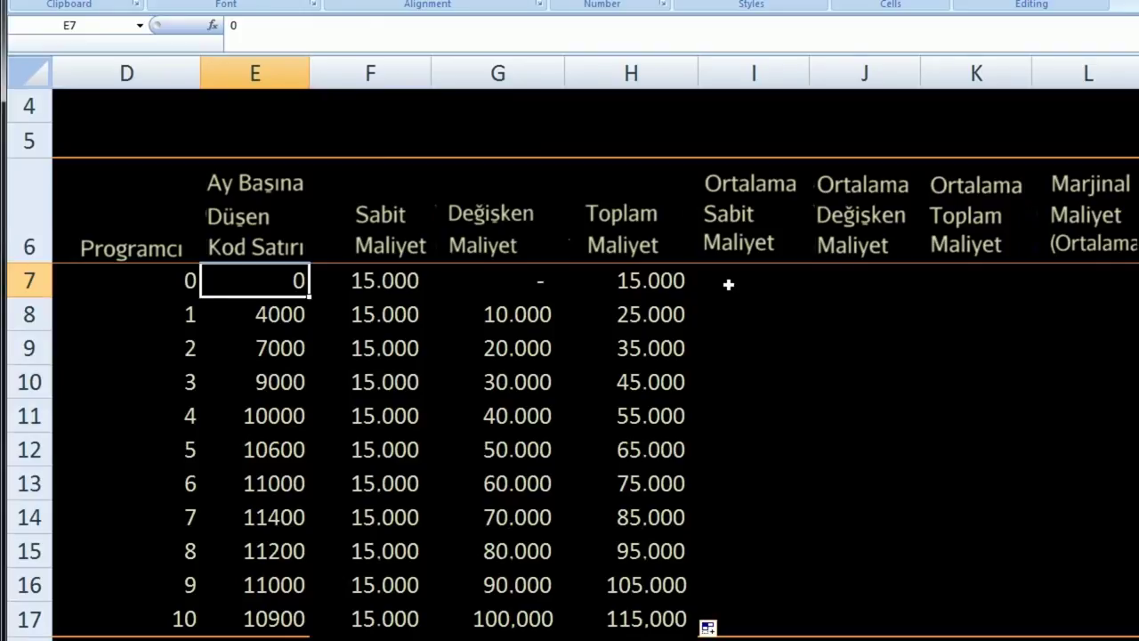
{"action": "key", "text": "Right"}
{"action": "key", "text": "Right"}
{"action": "key", "text": "Right"}
{"action": "key", "text": "Right"}
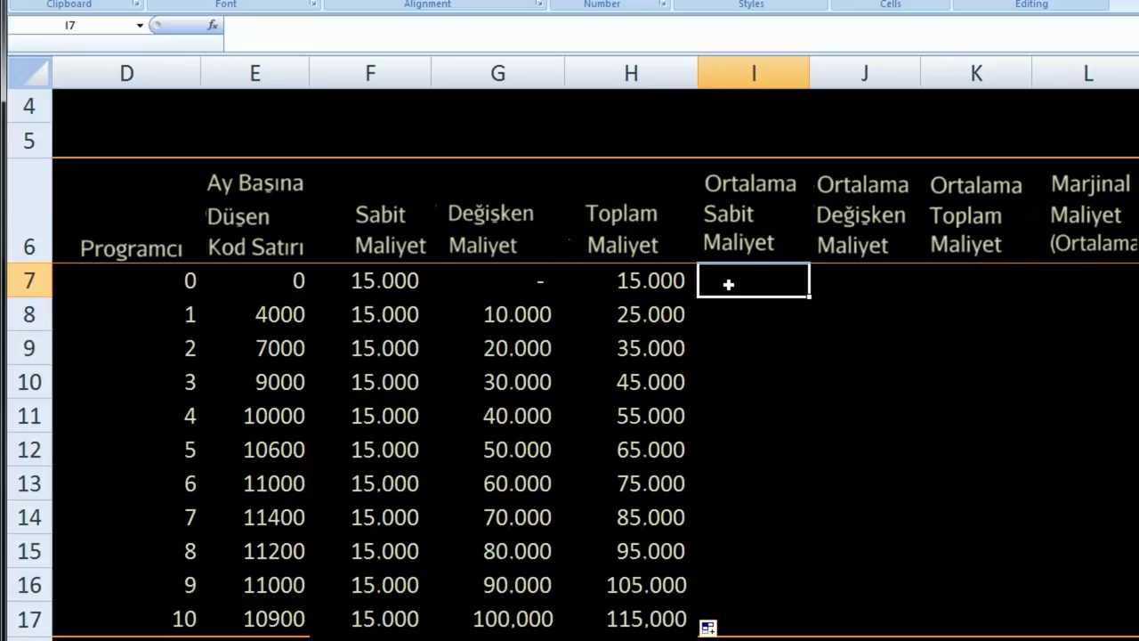
- Enter the average fixed cost (Ortalama Sabit Maliyet) formula =F8/E8 in I8 and reselect that cell
{"action": "key", "text": "Down"}
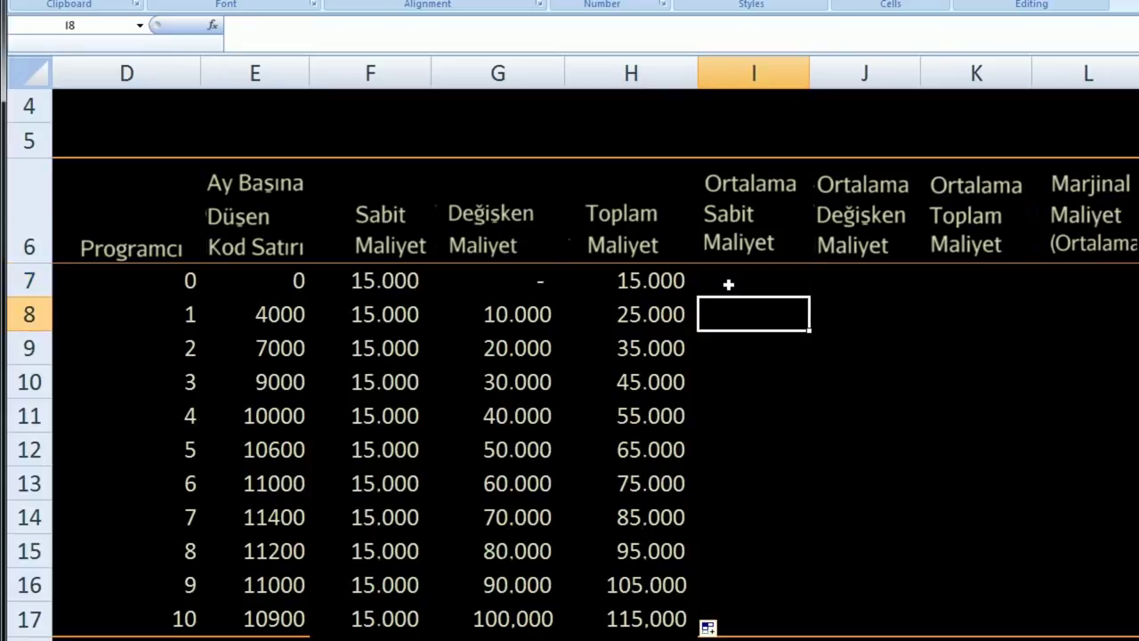
{"action": "type", "text": "="}
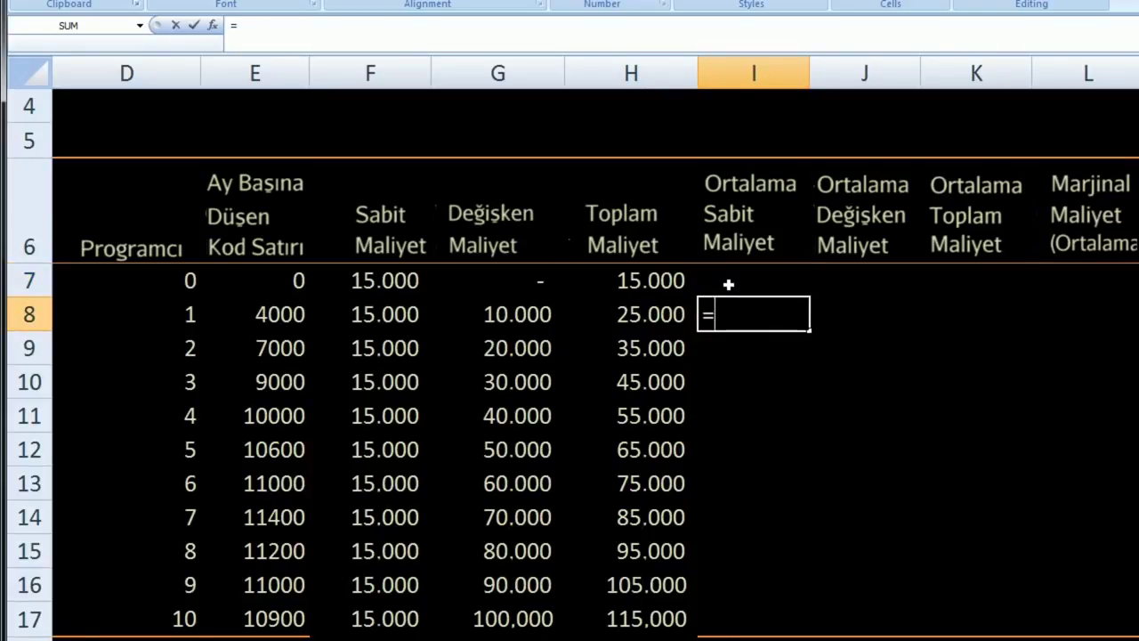
{"action": "key", "text": "Left"}
{"action": "key", "text": "Left"}
{"action": "key", "text": "Left"}
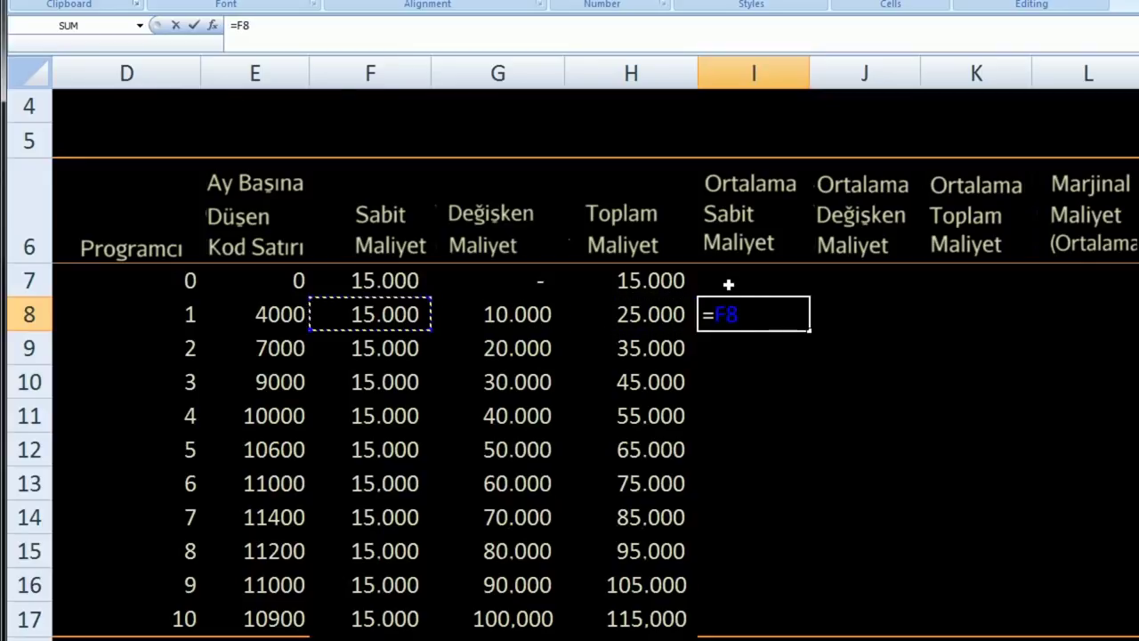
{"action": "type", "text": "/"}
{"action": "key", "text": "Left"}
{"action": "key", "text": "Left"}
{"action": "key", "text": "Left"}
{"action": "key", "text": "Left"}
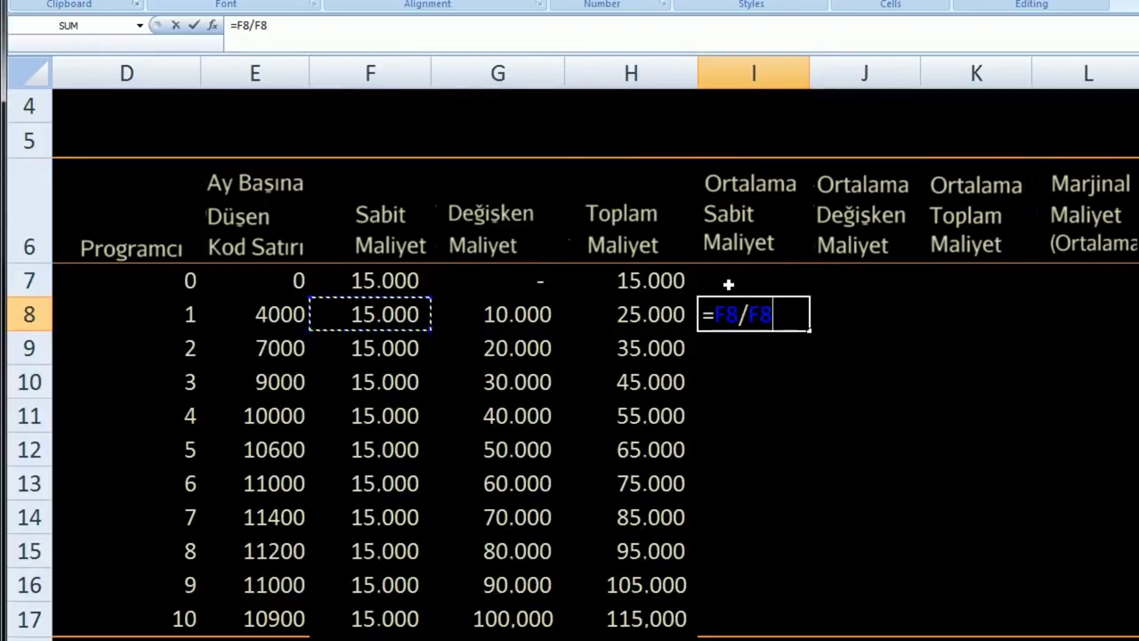
{"action": "key", "text": "Return"}
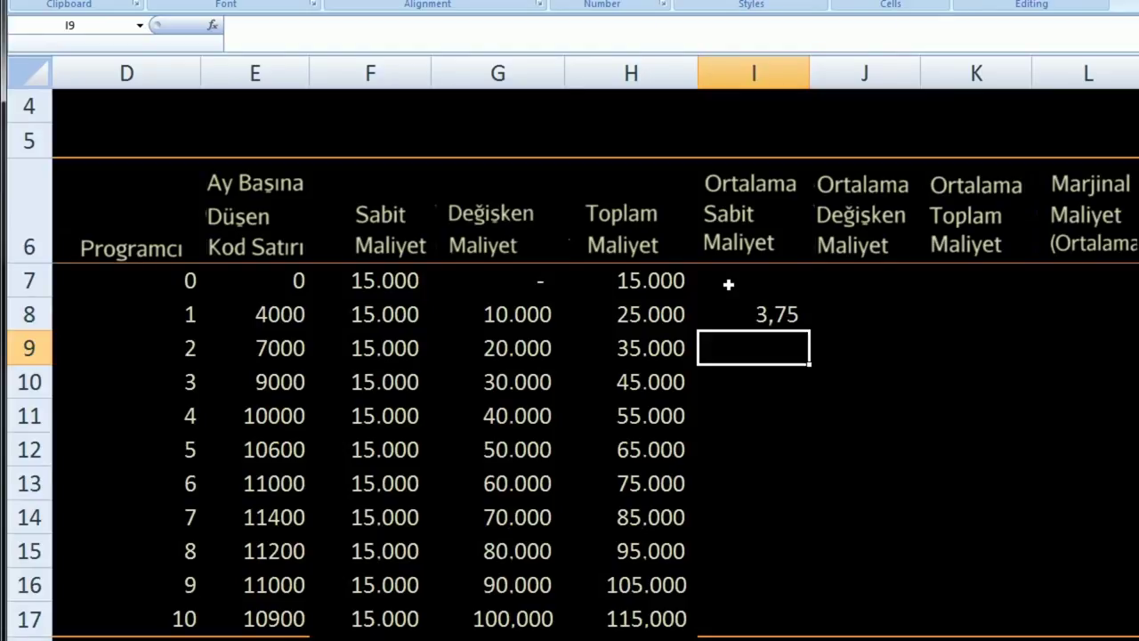
{"action": "left_click", "coordinate": [758, 307]}
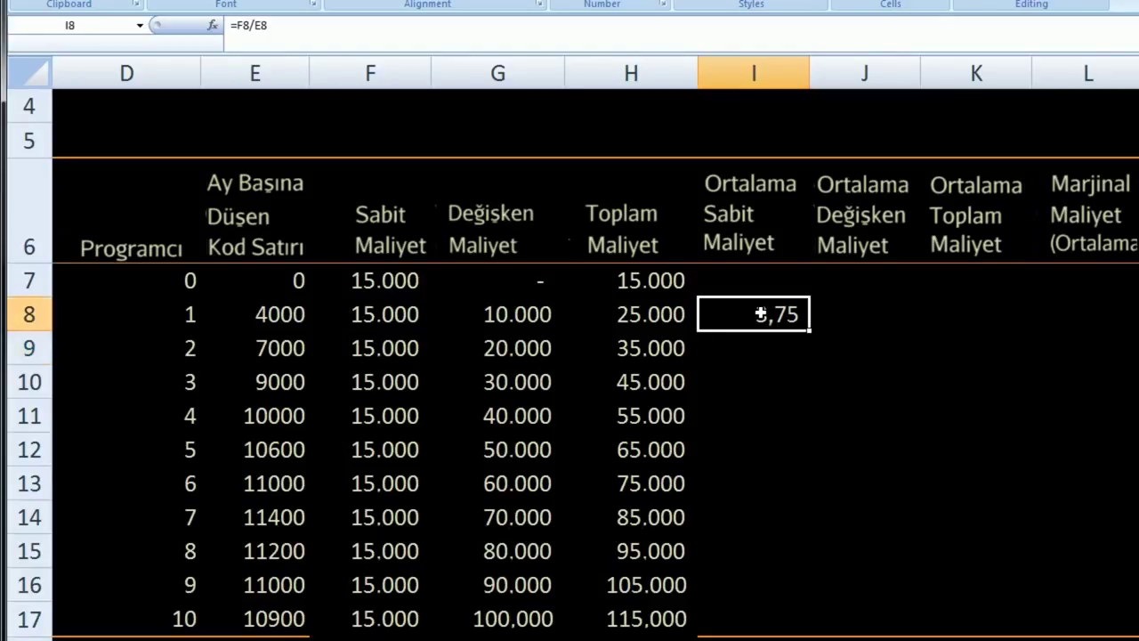
- Fill the average fixed cost formula from I8 down to I17
{"action": "left_click_drag", "start_coordinate": [805, 326], "coordinate": [794, 621]}
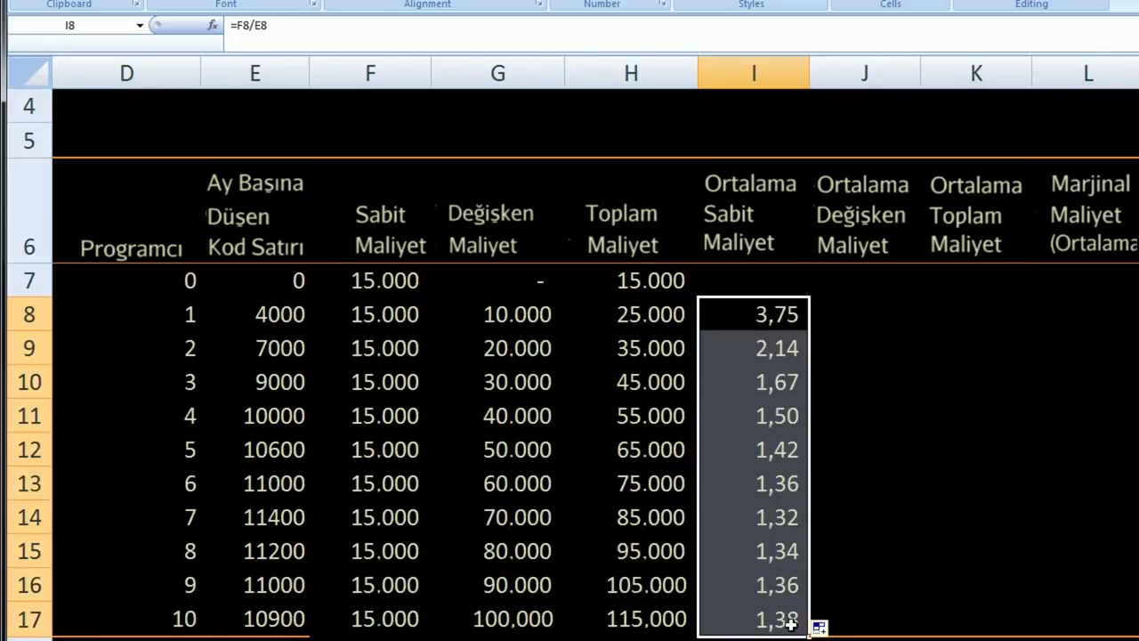
{"action": "left_click", "coordinate": [871, 477]}
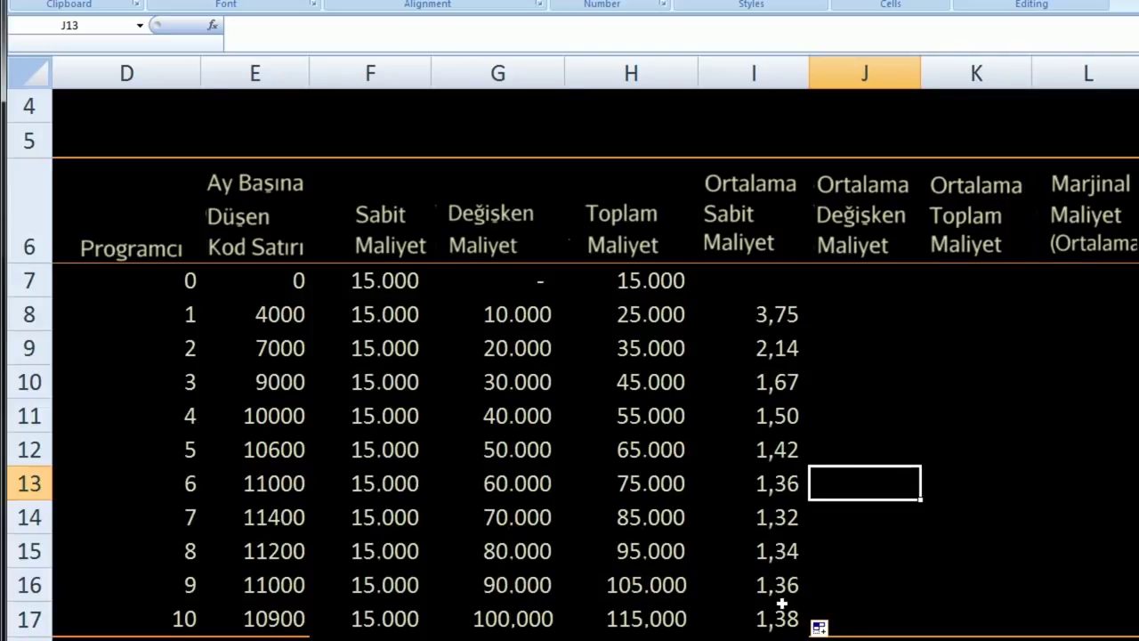
{"action": "left_click", "coordinate": [830, 303]}
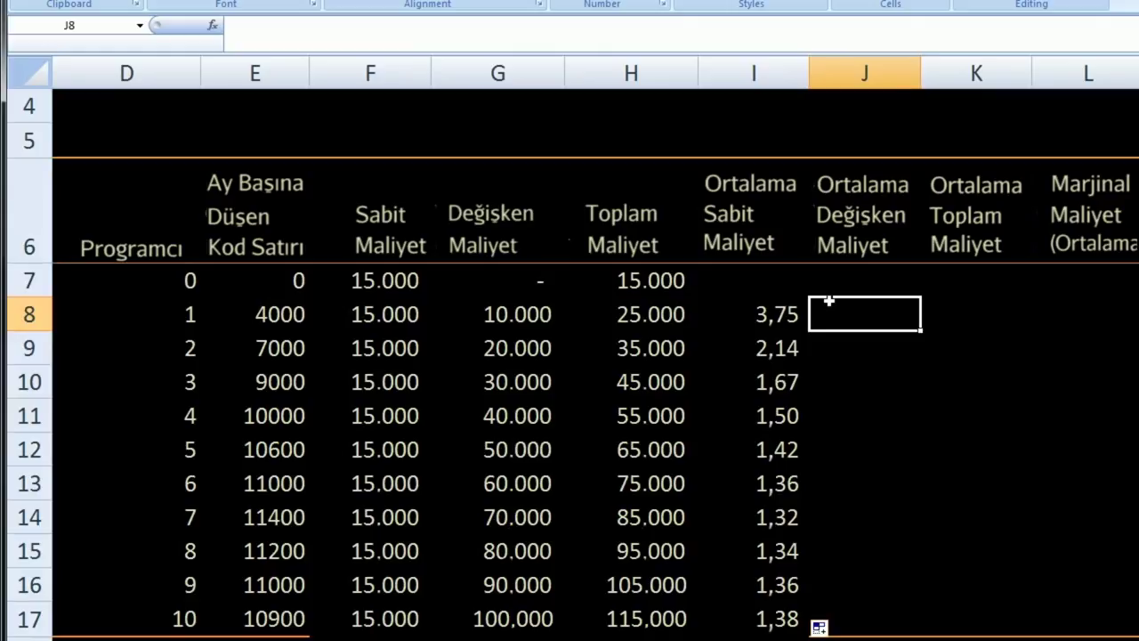
{"action": "left_click", "coordinate": [699, 139]}
{"action": "type", "text": "Ay Başına Düşen Kod Satırı"}
{"action": "left_click", "coordinate": [631, 214]}
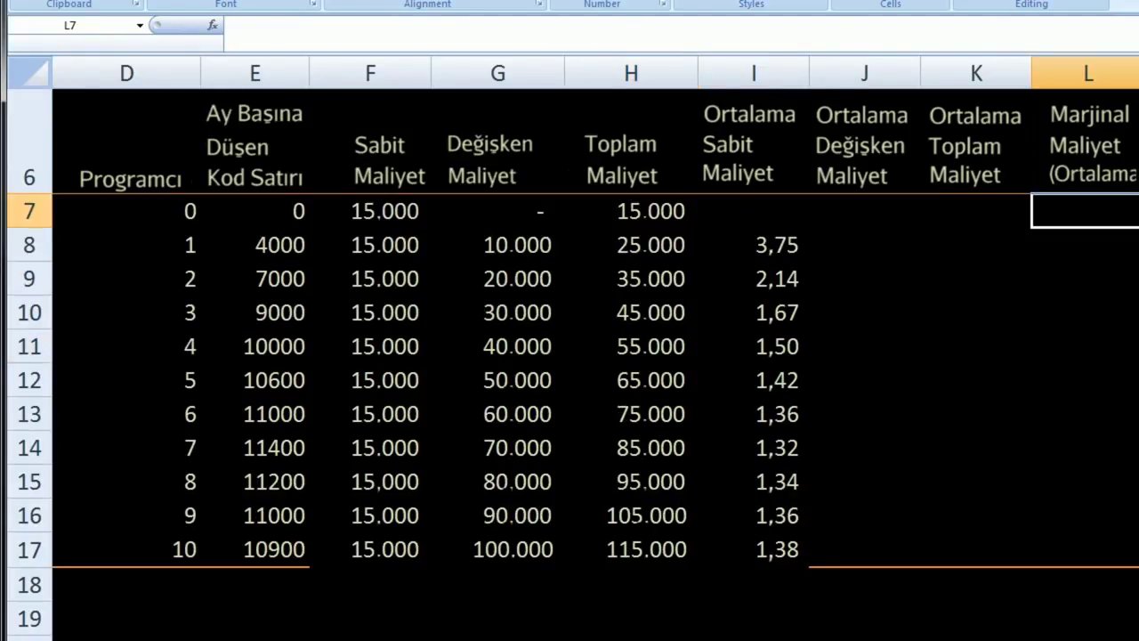
- Enter the average variable cost (Ortalama Değişken Maliyet) formula =G8/E8 in J8
{"action": "left_click", "coordinate": [843, 241]}
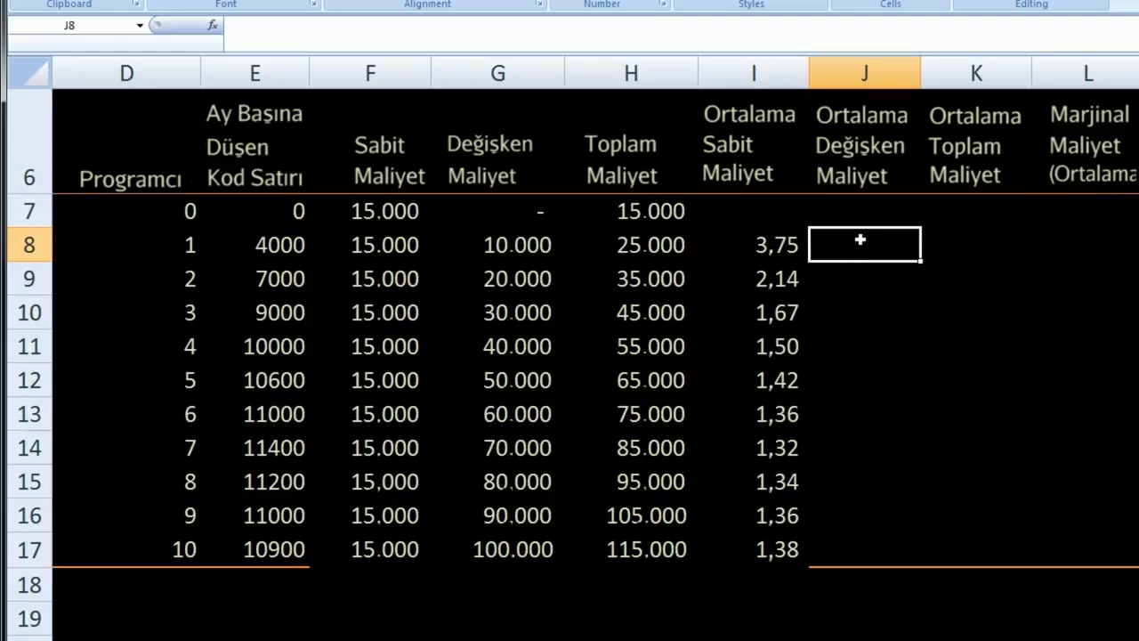
{"action": "type", "text": "="}
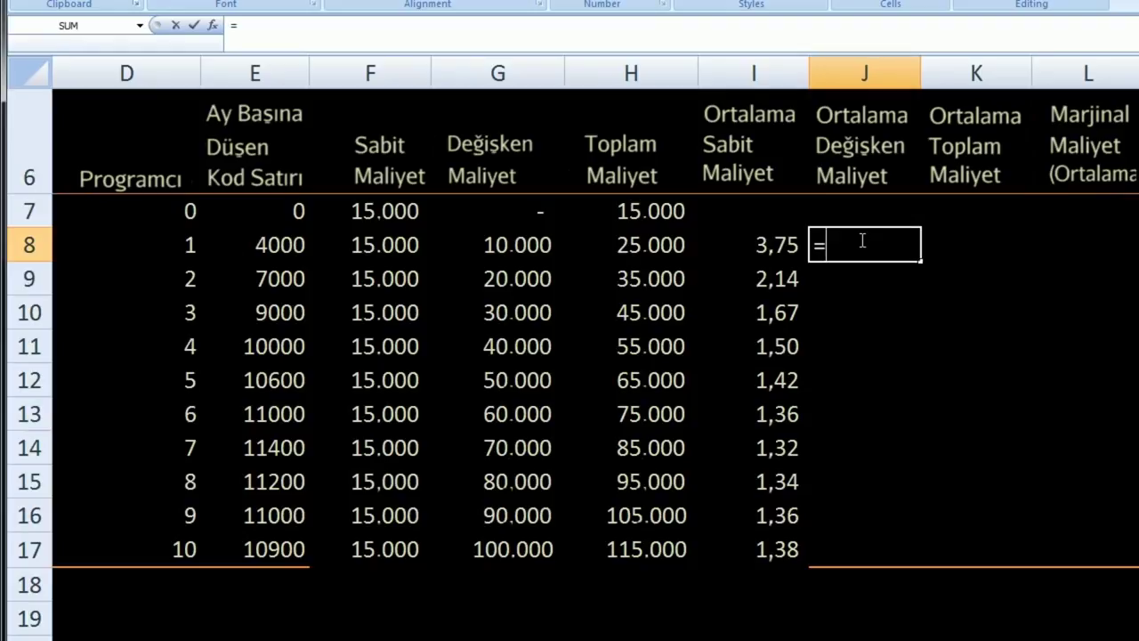
{"action": "key", "text": "Left"}
{"action": "key", "text": "Left"}
{"action": "key", "text": "Left"}
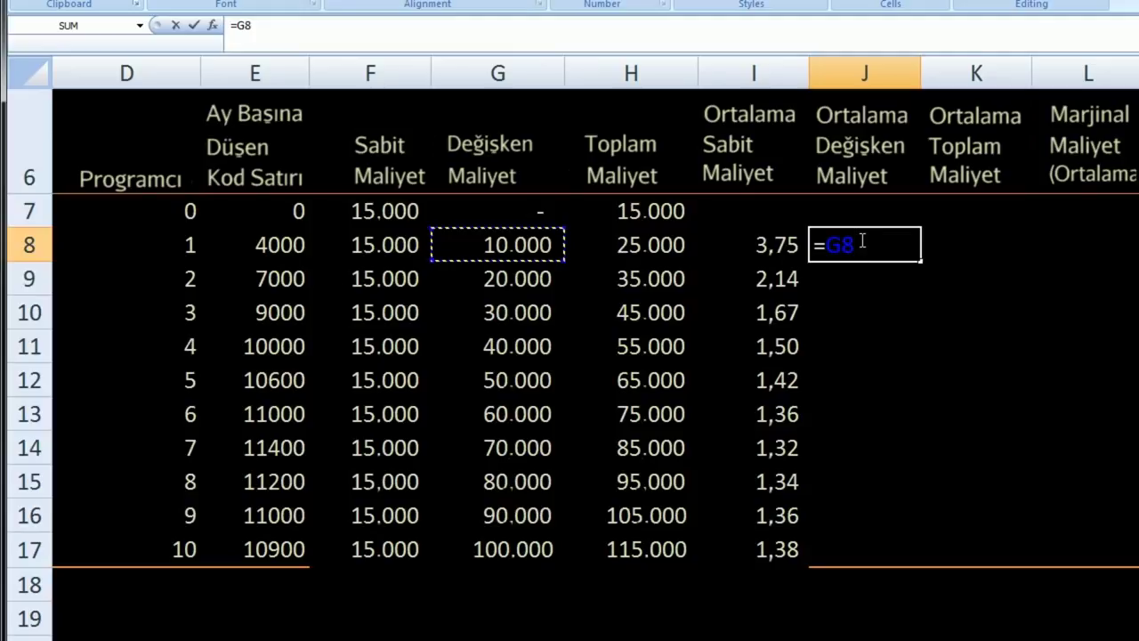
{"action": "type", "text": "/"}
{"action": "key", "text": "Left"}
{"action": "key", "text": "Left"}
{"action": "key", "text": "Left"}
{"action": "key", "text": "Left"}
{"action": "key", "text": "Left"}
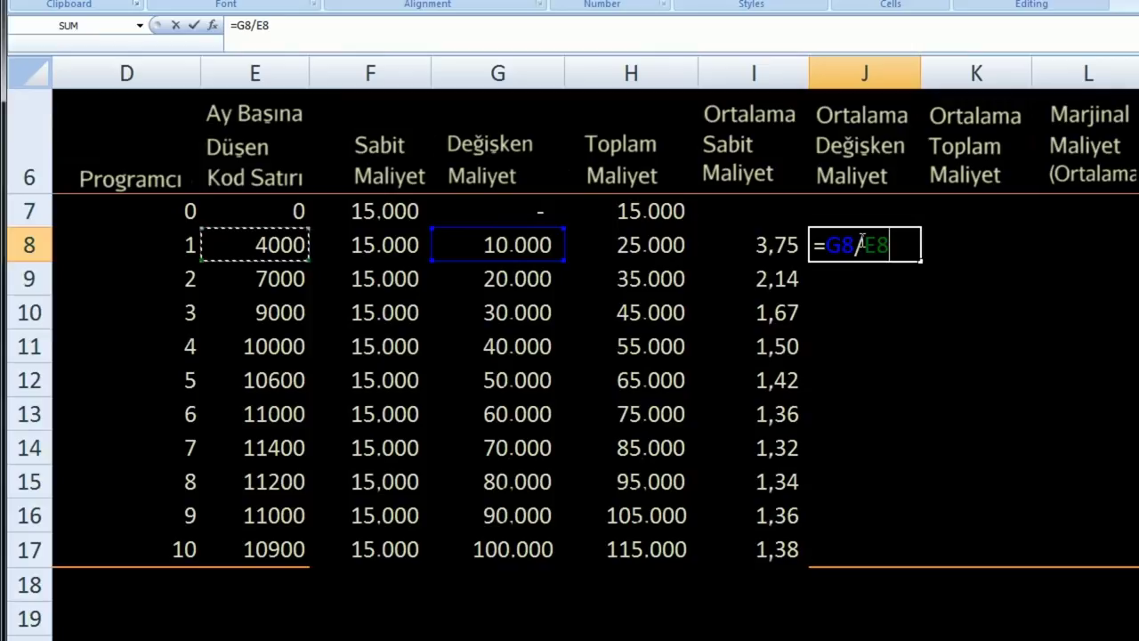
{"action": "key", "text": "Return"}
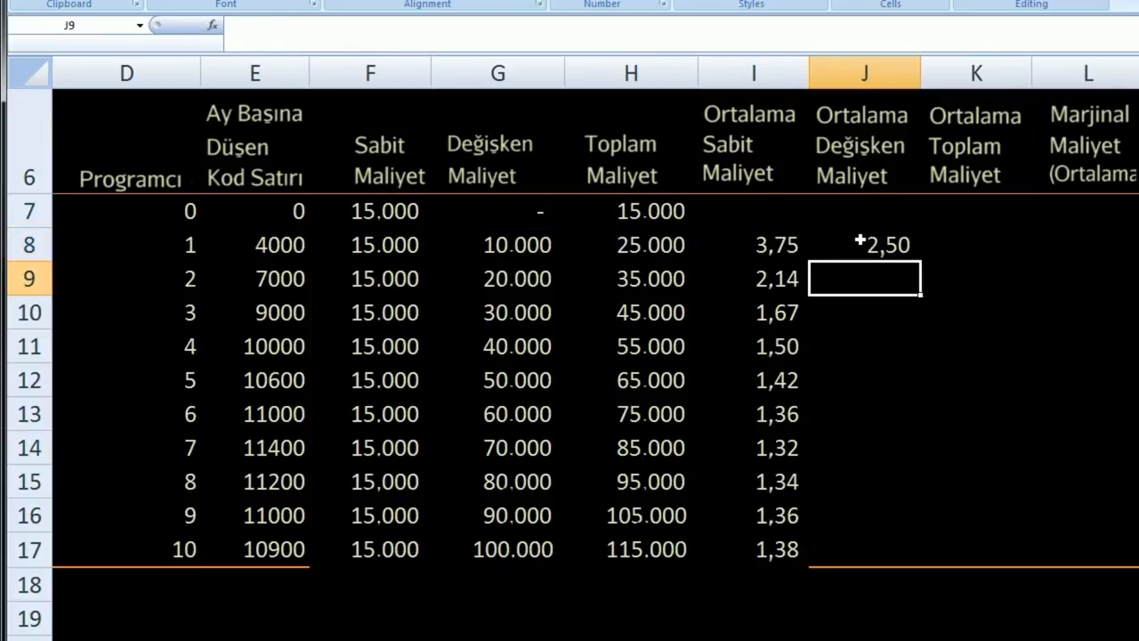
- Fill the average variable cost formula from J8 down to J17
{"action": "left_click", "coordinate": [860, 241]}
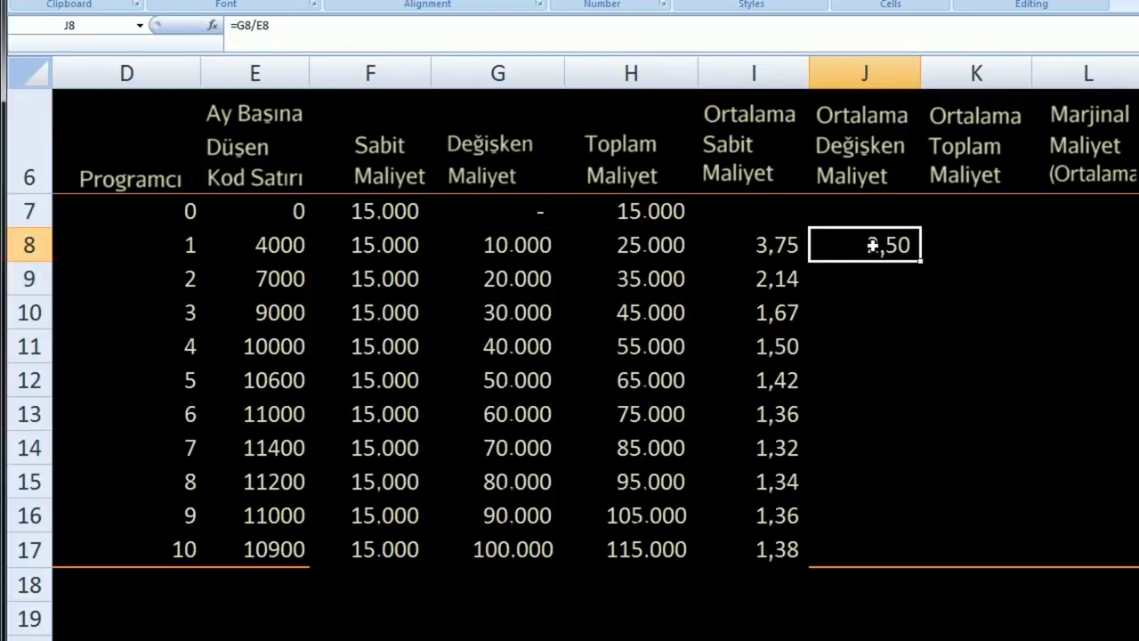
{"action": "left_click_drag", "start_coordinate": [918, 259], "coordinate": [891, 554]}
{"action": "left_click", "coordinate": [974, 601]}
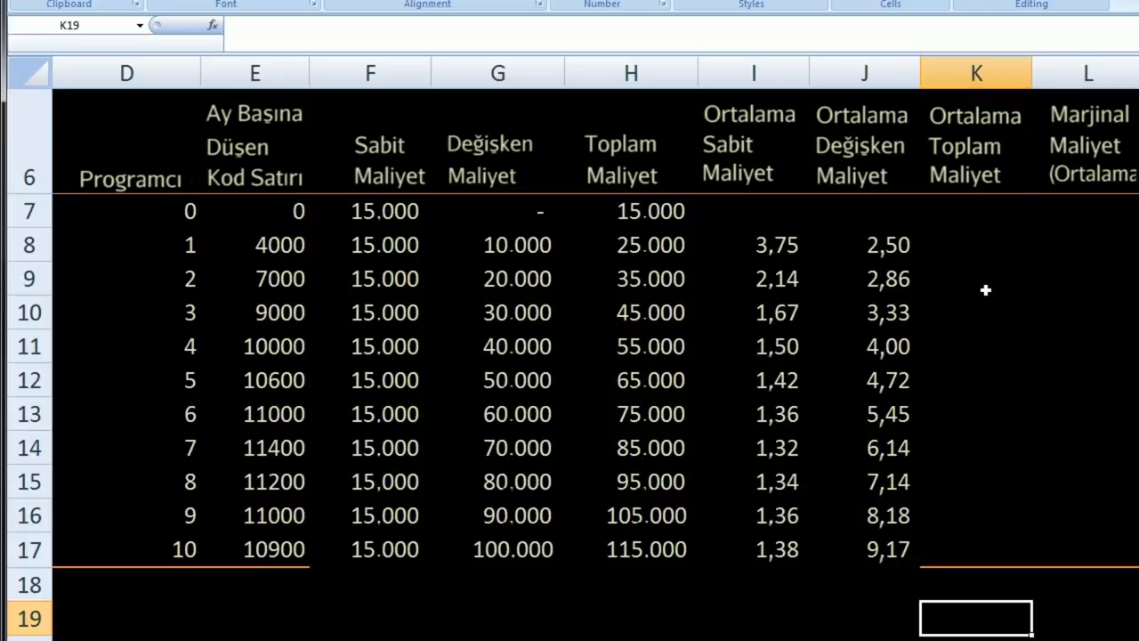
- Enter the average total cost (Ortalama Toplam Maliyet) formula =H8/E8 in K8
{"action": "left_click", "coordinate": [961, 244]}
{"action": "type", "text": "="}
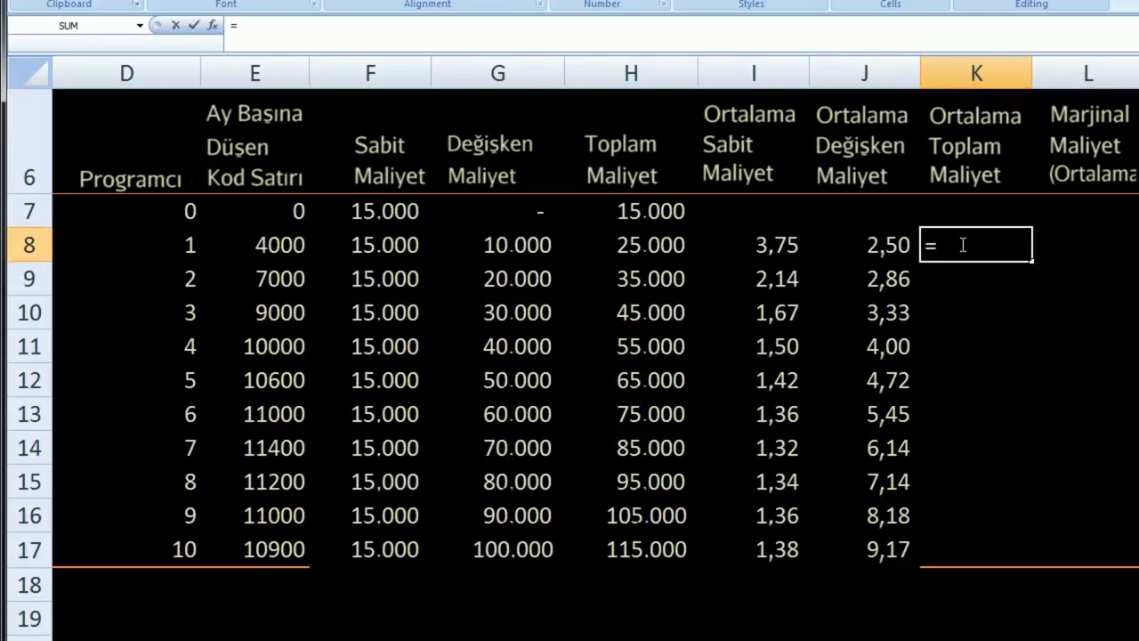
{"action": "key", "text": "Left"}
{"action": "key", "text": "Left"}
{"action": "key", "text": "Left"}
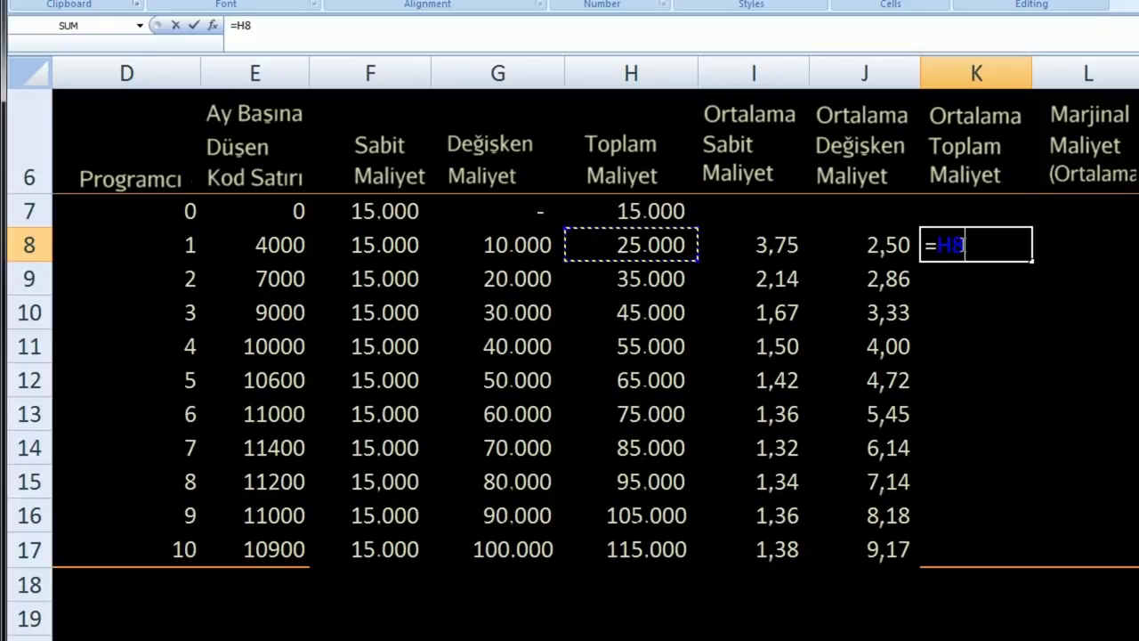
{"action": "type", "text": "/"}
{"action": "key", "text": "Left"}
{"action": "key", "text": "Left"}
{"action": "key", "text": "Left"}
{"action": "key", "text": "Left"}
{"action": "key", "text": "Left"}
{"action": "key", "text": "Left"}
{"action": "key", "text": "Return"}
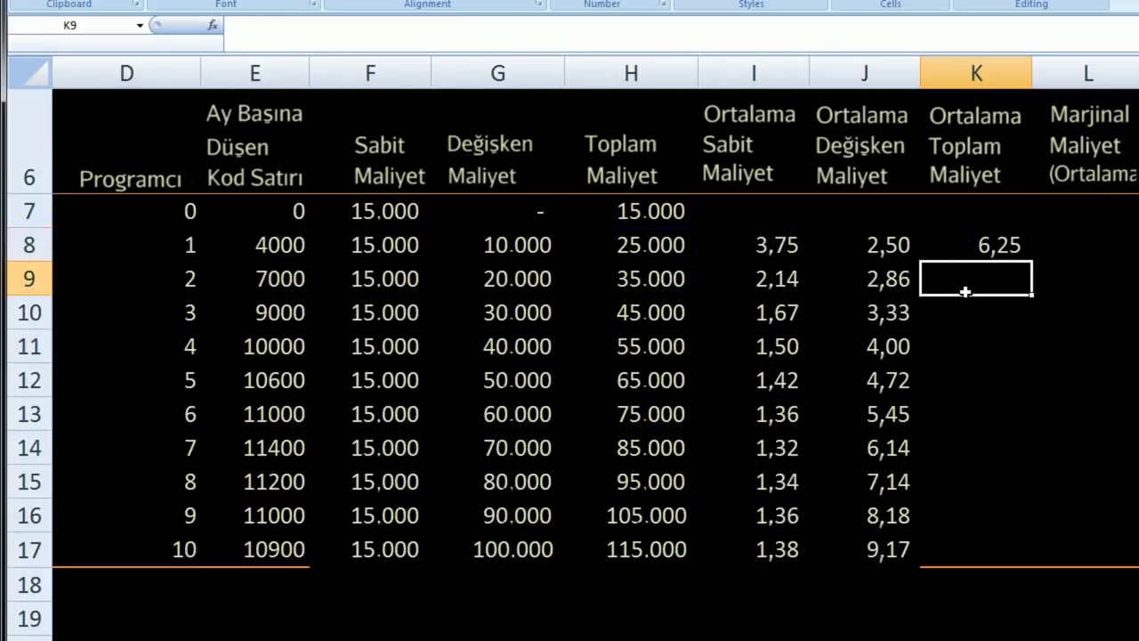
- Fill the average total cost formula from K8 down to K17
{"action": "left_click", "coordinate": [980, 247]}
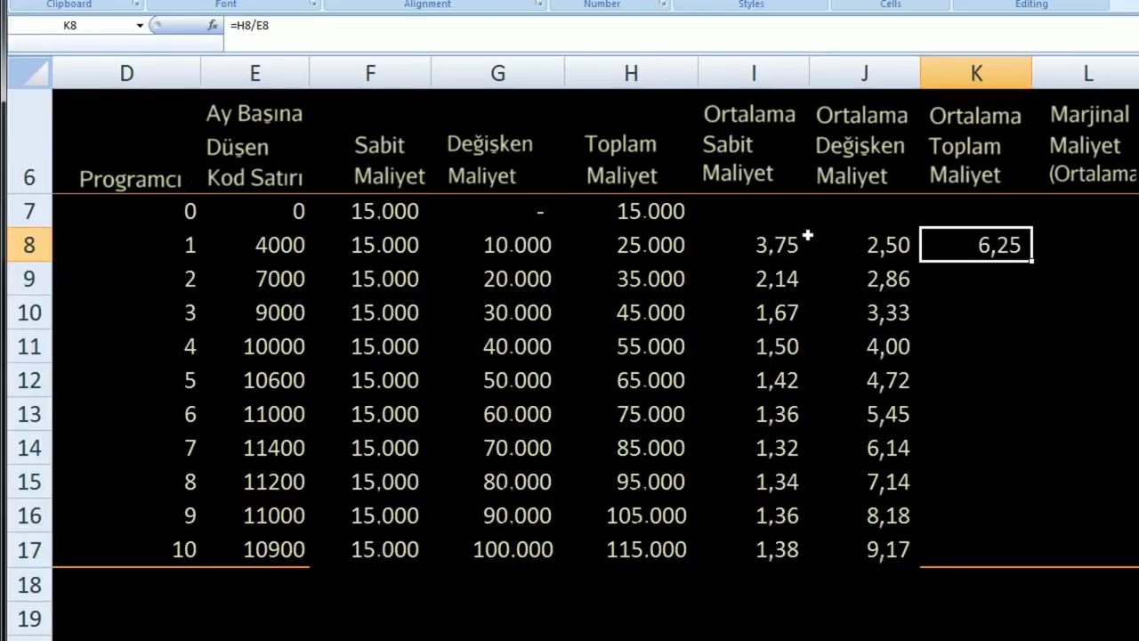
{"action": "left_click_drag", "start_coordinate": [1031, 260], "coordinate": [991, 564]}
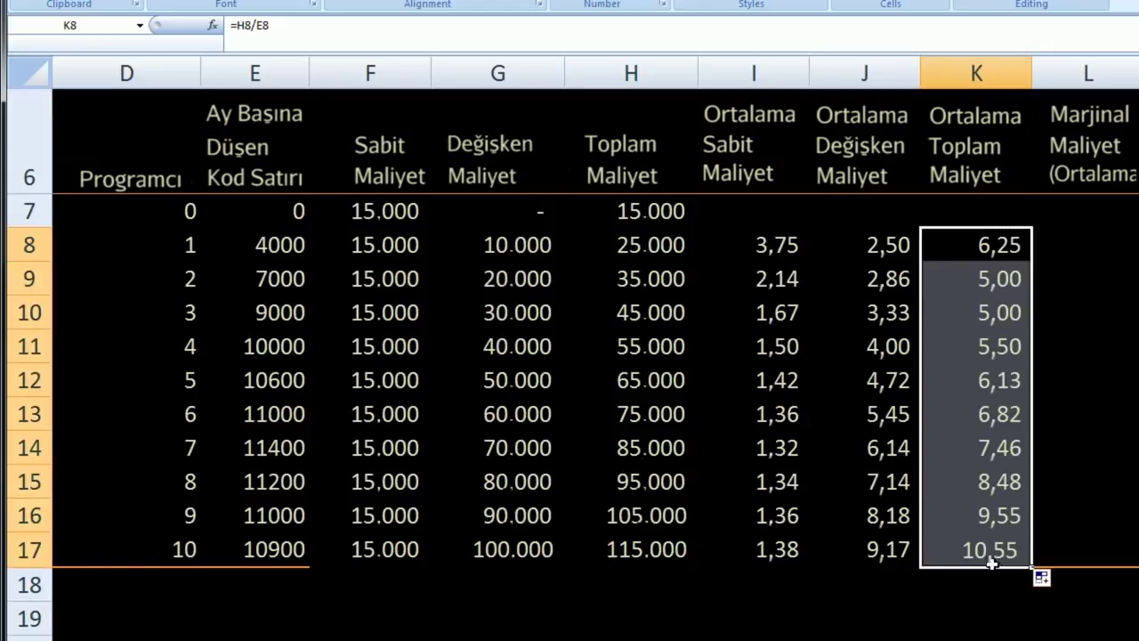
{"action": "left_click", "coordinate": [1100, 420]}
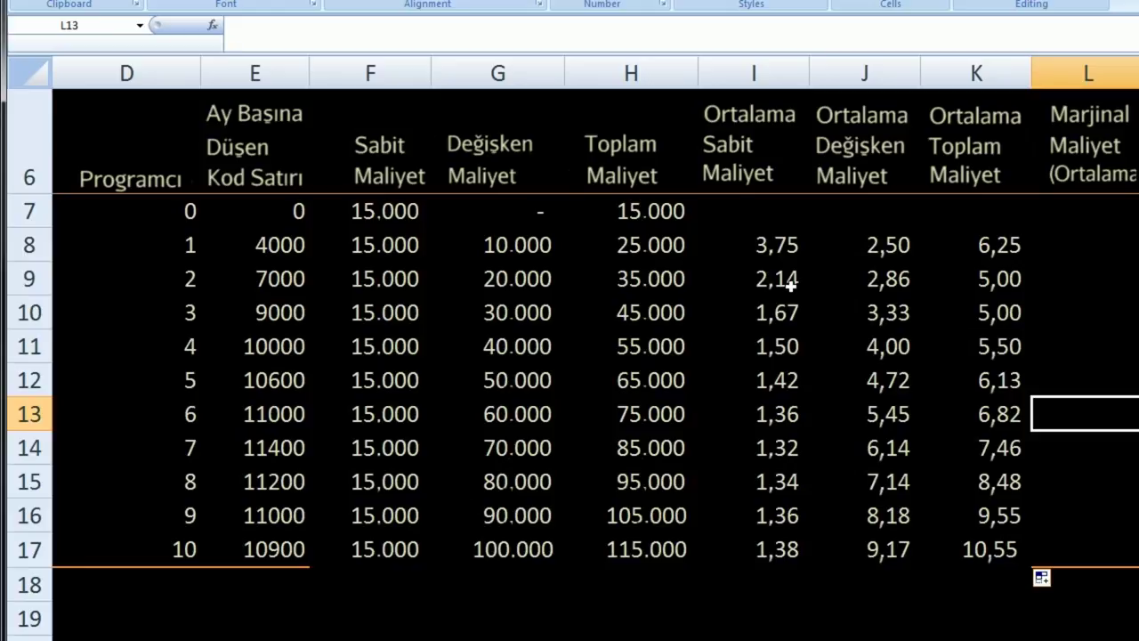
- Examine the average total costs for one to three programmers in K8:K10
{"action": "left_click_drag", "start_coordinate": [1004, 249], "coordinate": [987, 312]}
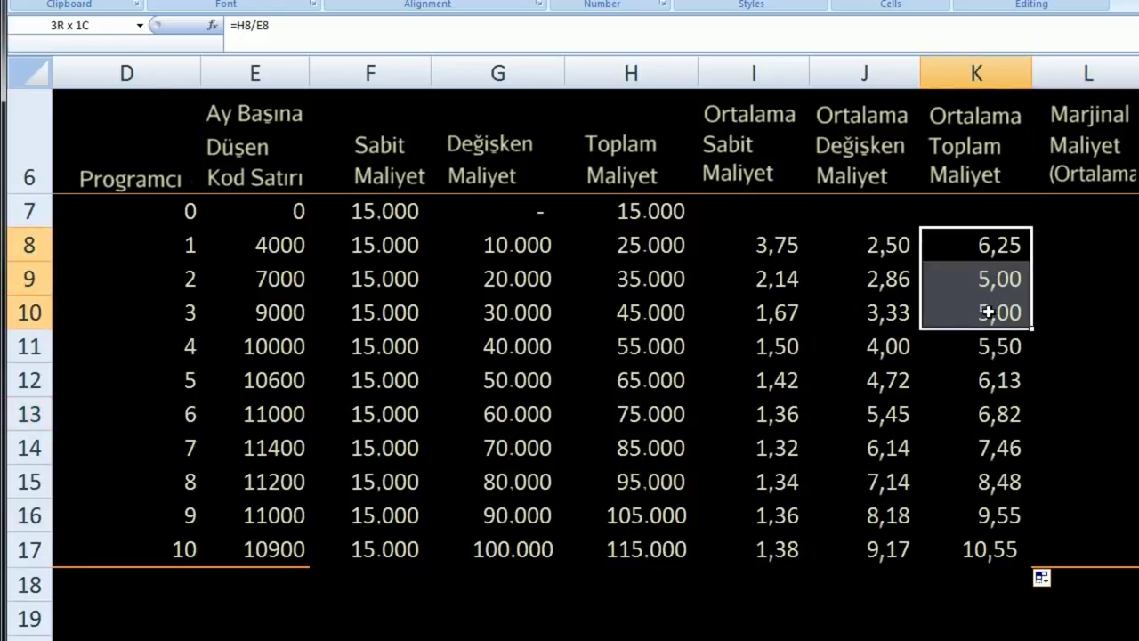
{"action": "left_click_drag", "start_coordinate": [988, 312], "coordinate": [988, 312]}
{"action": "left_click", "coordinate": [1071, 289]}
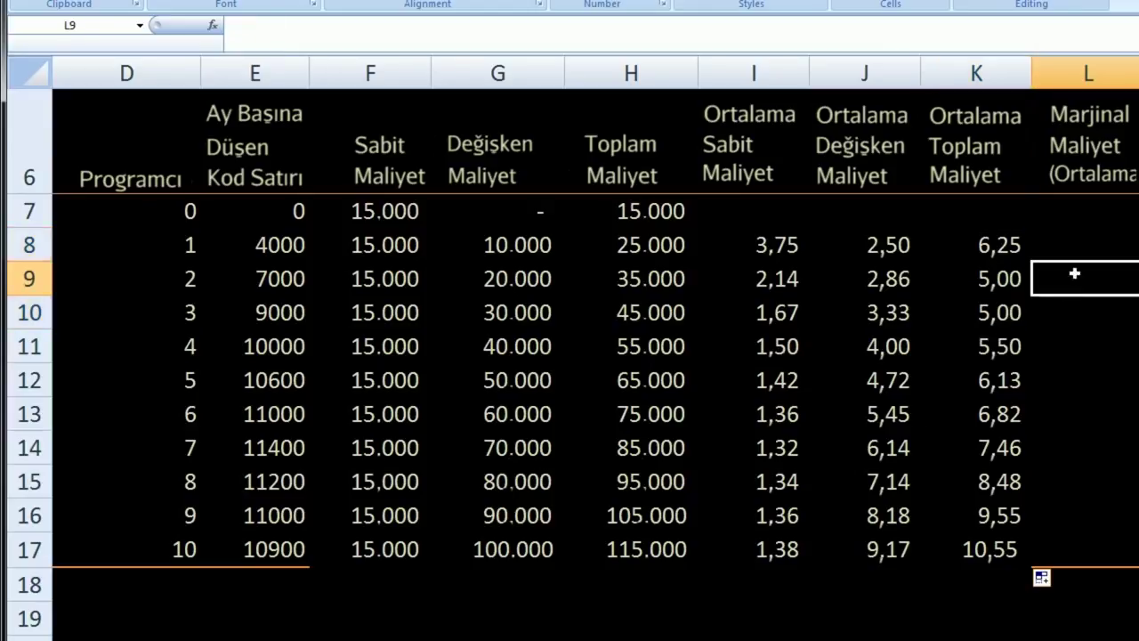
- Start the marginal cost (Marjinal Maliyet) formula in L8 with the total cost difference =(H8-H7
{"action": "left_click", "coordinate": [1073, 242]}
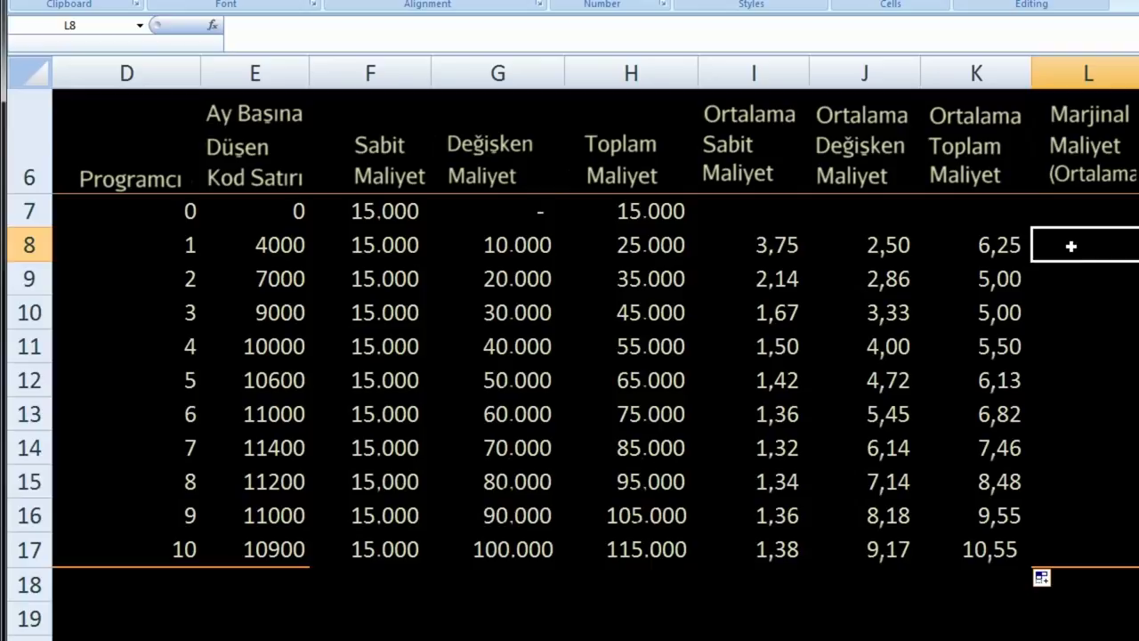
{"action": "type", "text": "="}
{"action": "key", "text": "Left"}
{"action": "key", "text": "Left"}
{"action": "key", "text": "Left"}
{"action": "key", "text": "Left"}
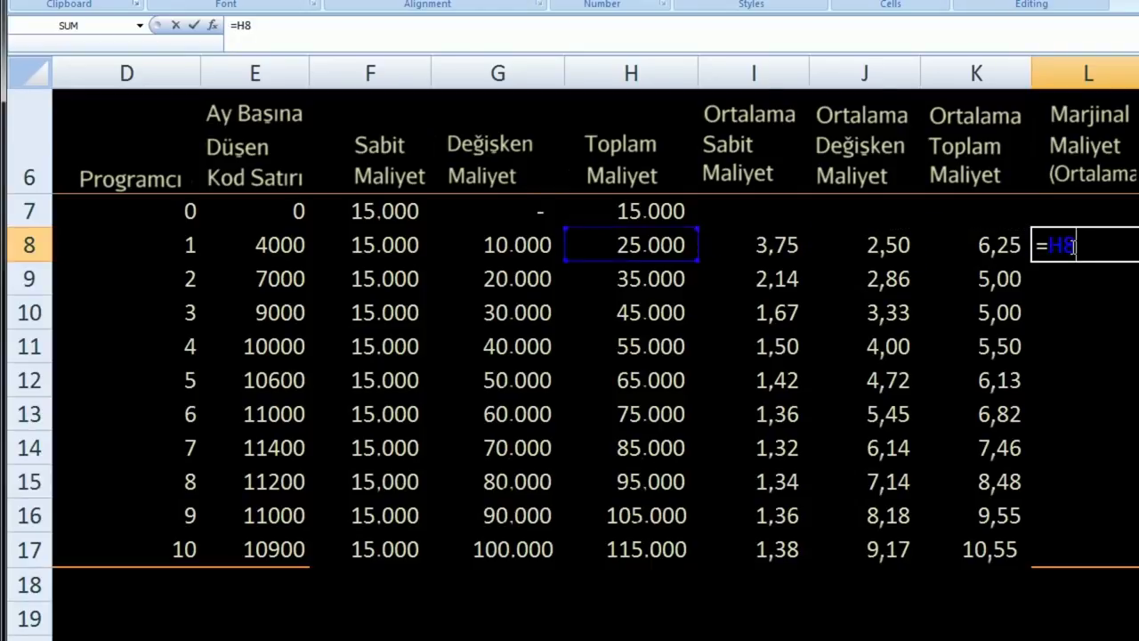
{"action": "key", "text": "Up"}
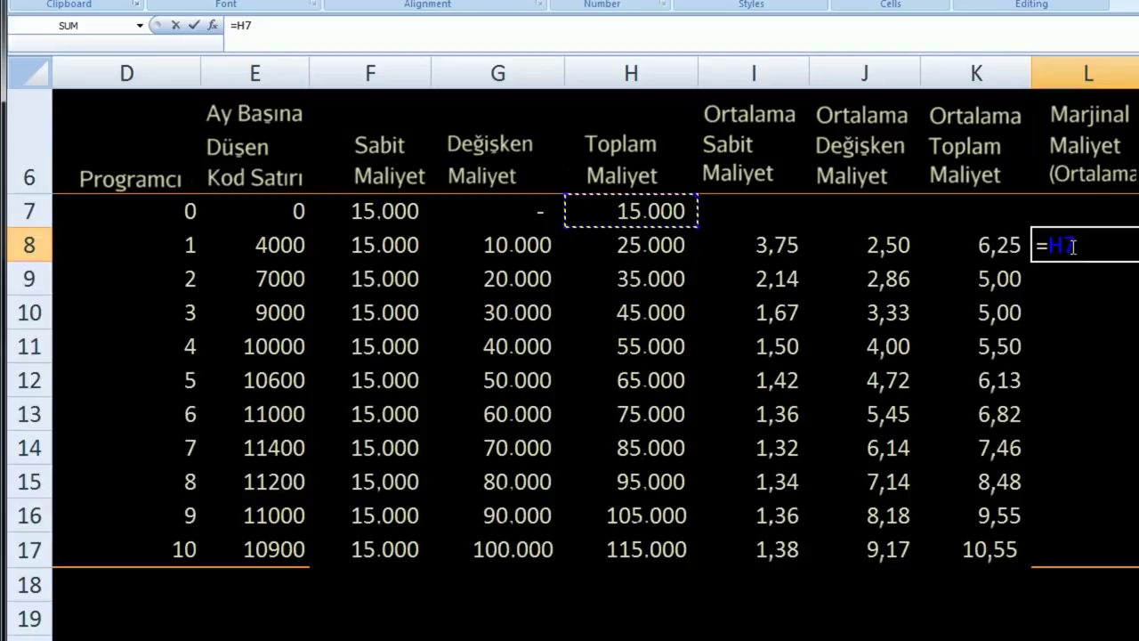
{"action": "key", "text": "Down"}
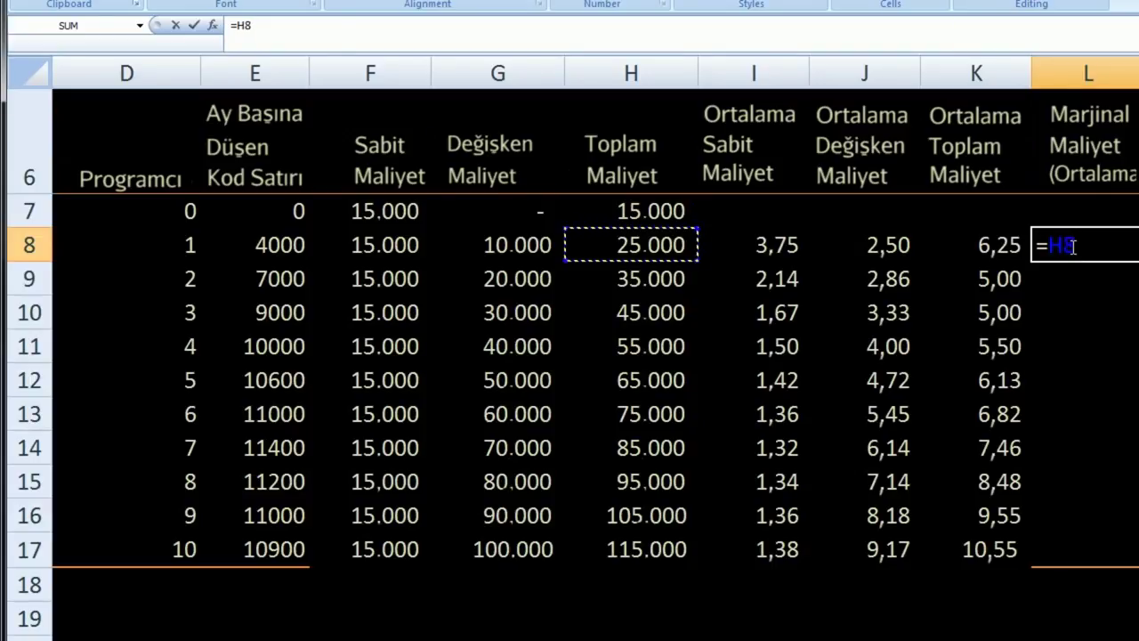
{"action": "key", "text": "BackSpace"}
{"action": "key", "text": "BackSpace"}
{"action": "type", "text": "("}
{"action": "key", "text": "Left"}
{"action": "key", "text": "Left"}
{"action": "key", "text": "Left"}
{"action": "key", "text": "Left"}
{"action": "type", "text": "-"}
{"action": "key", "text": "Up"}
{"action": "key", "text": "Left"}
{"action": "key", "text": "Left"}
{"action": "key", "text": "Left"}
{"action": "key", "text": "Left"}
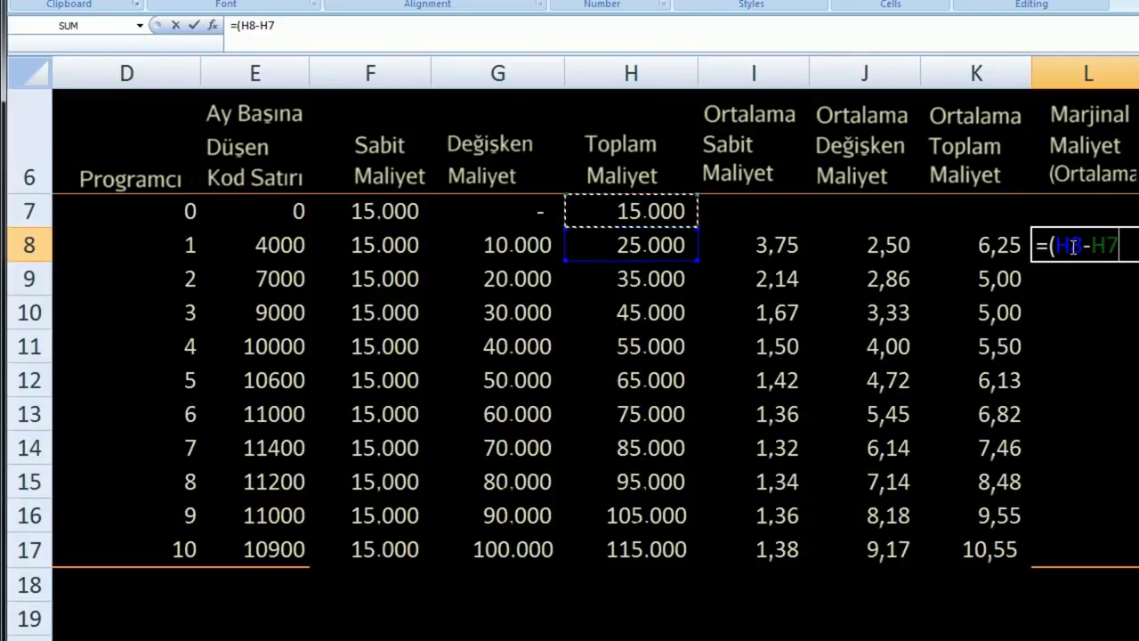
- Complete the marginal cost formula in L8 by dividing by the code line difference, giving =(H8-H7)/(E8-E7)
{"action": "type", "text": ")/("}
{"action": "key", "text": "Left"}
{"action": "key", "text": "Left"}
{"action": "key", "text": "Left"}
{"action": "key", "text": "Left"}
{"action": "key", "text": "Left"}
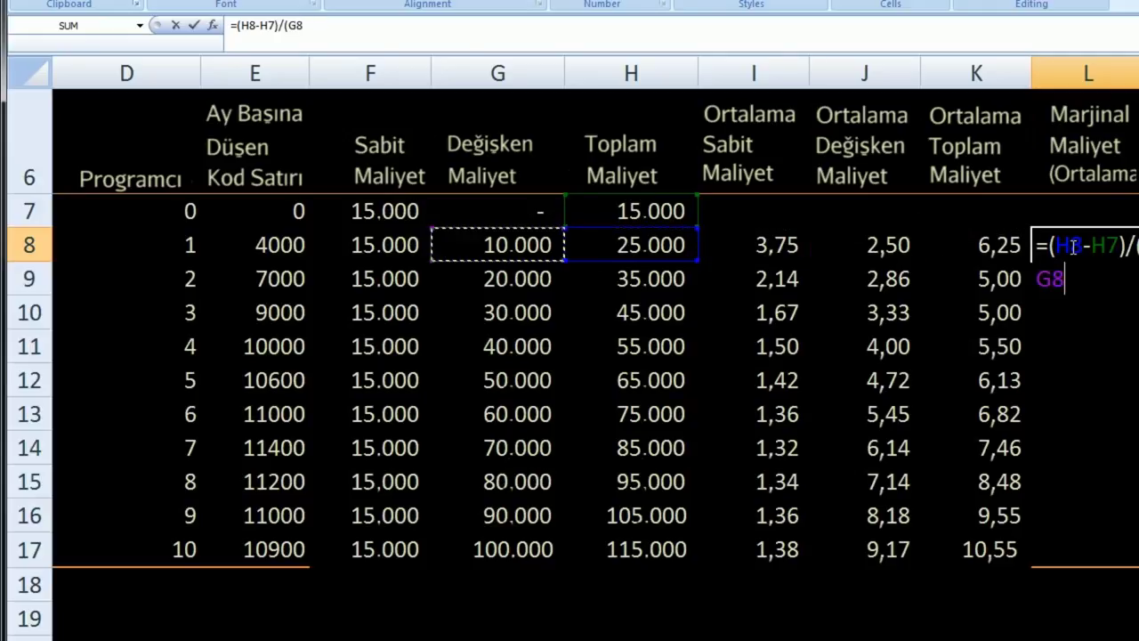
{"action": "key", "text": "Left"}
{"action": "key", "text": "Left"}
{"action": "type", "text": "-"}
{"action": "key", "text": "Up"}
{"action": "key", "text": "Left"}
{"action": "key", "text": "Left"}
{"action": "key", "text": "Left"}
{"action": "key", "text": "Left"}
{"action": "key", "text": "Left"}
{"action": "key", "text": "Left"}
{"action": "key", "text": "Left"}
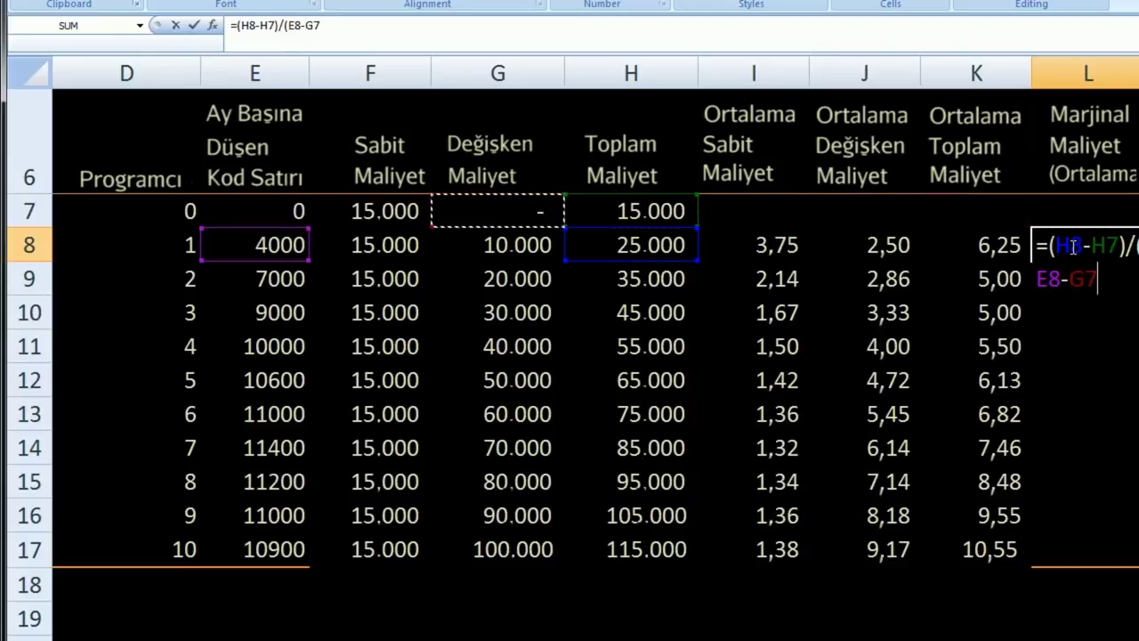
{"action": "type", "text": ")"}
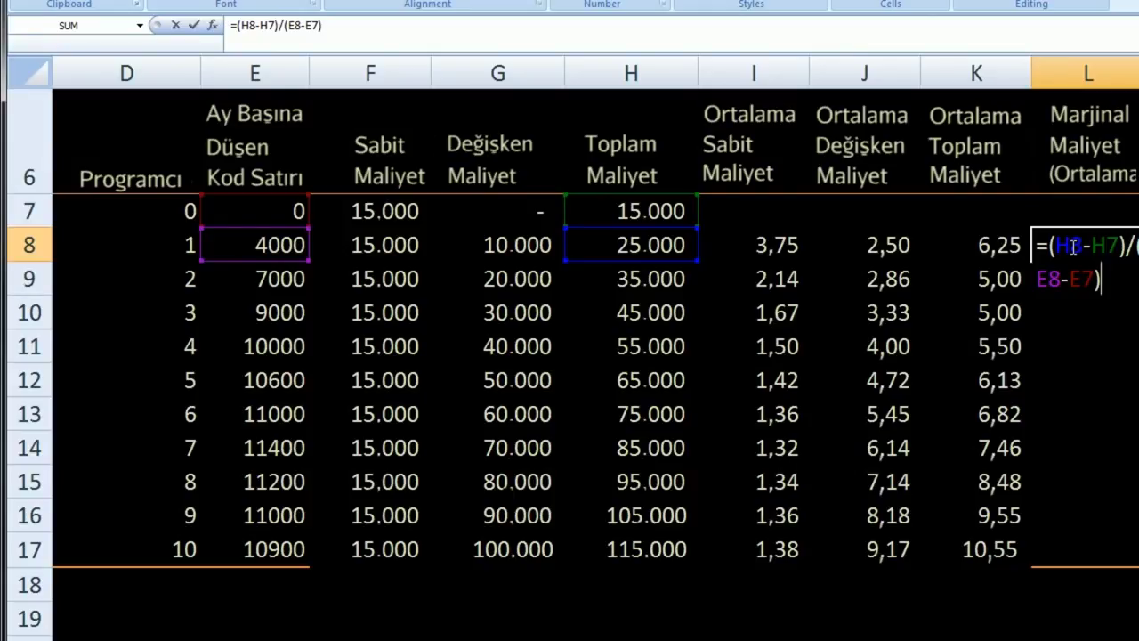
{"action": "key", "text": "Return"}
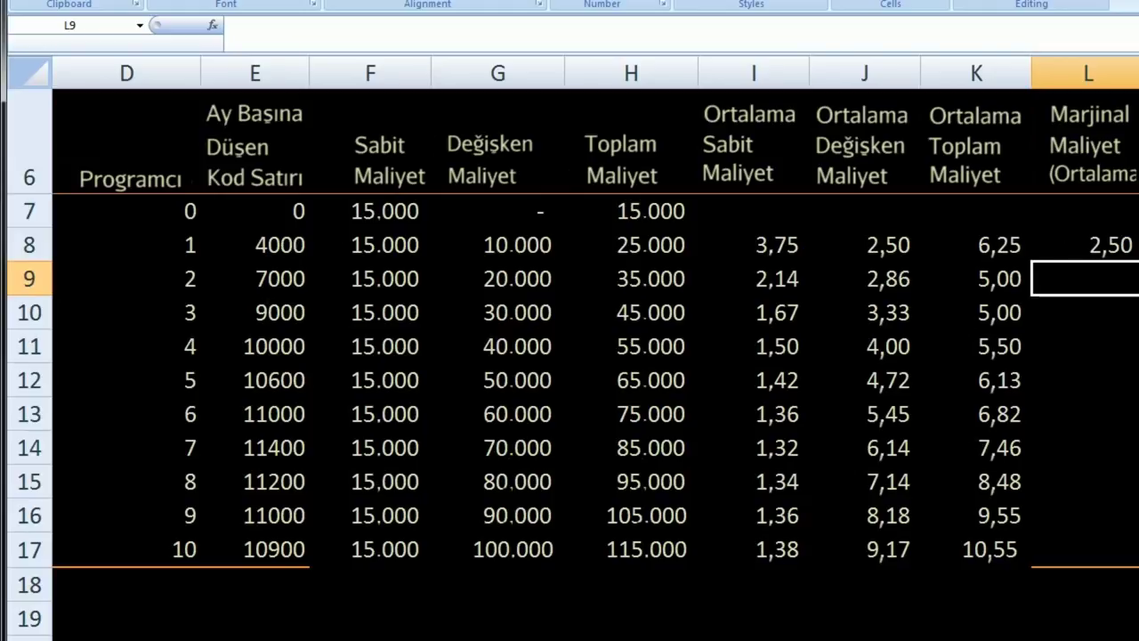
- Fill the marginal cost formula from L8 down to L17
{"action": "left_click", "coordinate": [1113, 251]}
{"action": "left_click_drag", "start_coordinate": [1137, 261], "coordinate": [1121, 555]}
{"action": "left_click", "coordinate": [957, 317]}
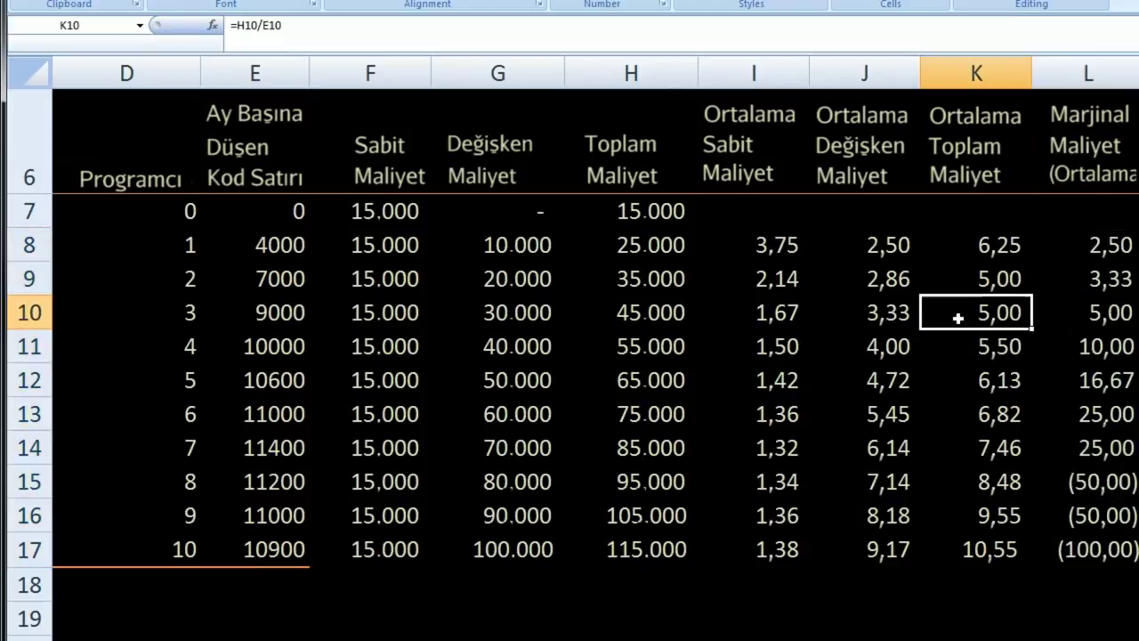
- Examine the marginal costs in L9 and L15:L17 against the code line counts for seven to nine programmers in E14:E16
{"action": "left_click", "coordinate": [1096, 279]}
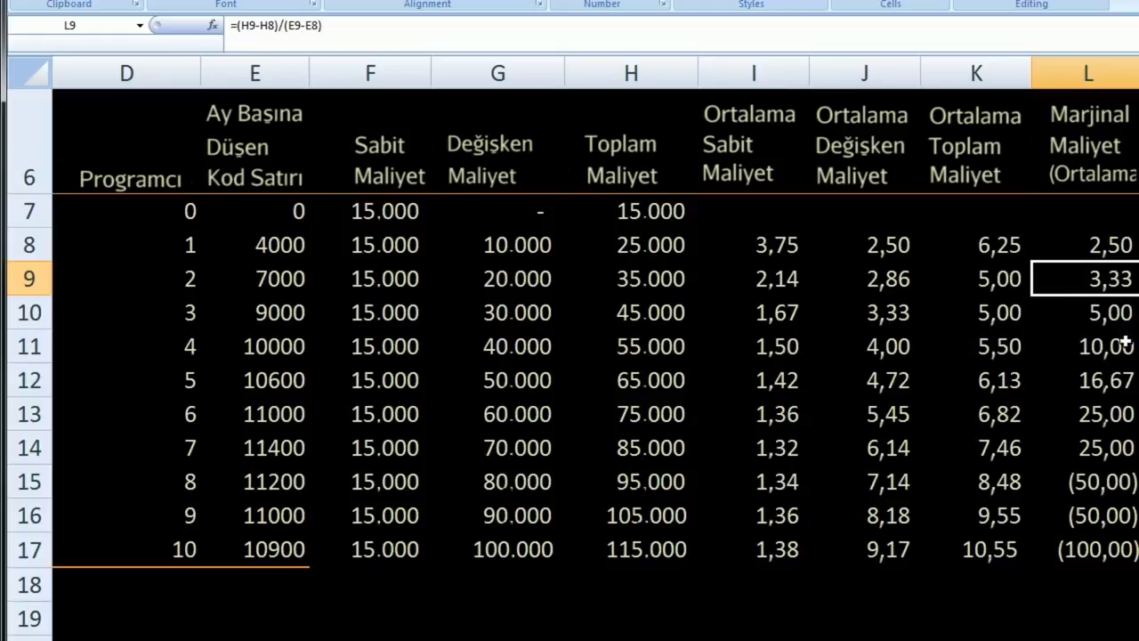
{"action": "left_click_drag", "start_coordinate": [278, 485], "coordinate": [287, 523]}
{"action": "left_click_drag", "start_coordinate": [1103, 487], "coordinate": [1102, 543]}
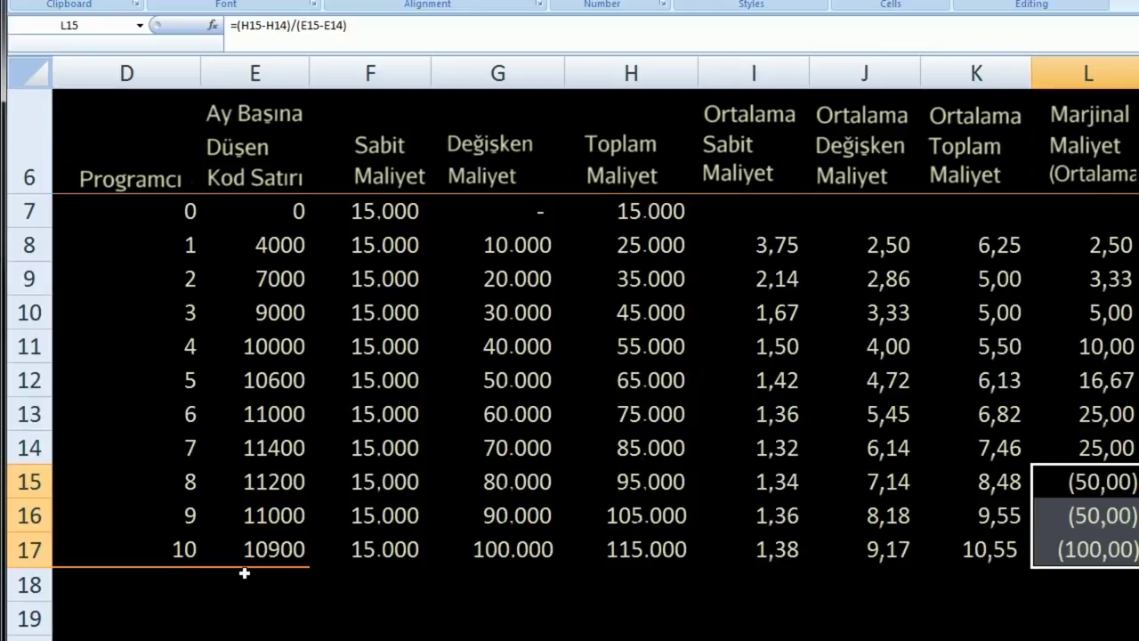
{"action": "left_click", "coordinate": [289, 481]}
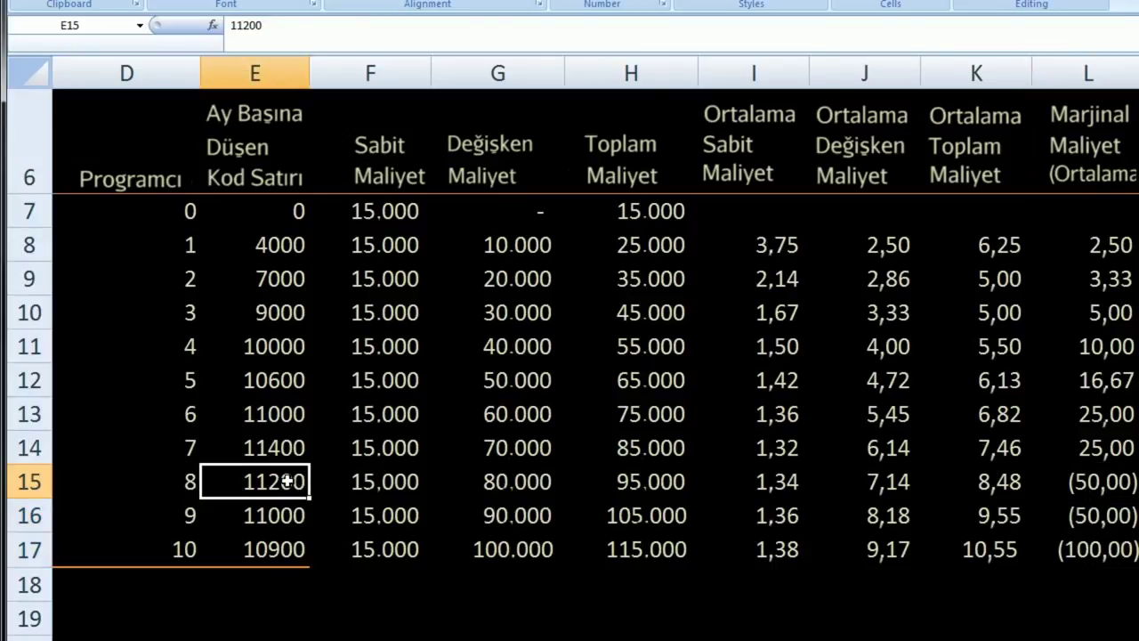
{"action": "left_click_drag", "start_coordinate": [295, 475], "coordinate": [296, 461]}
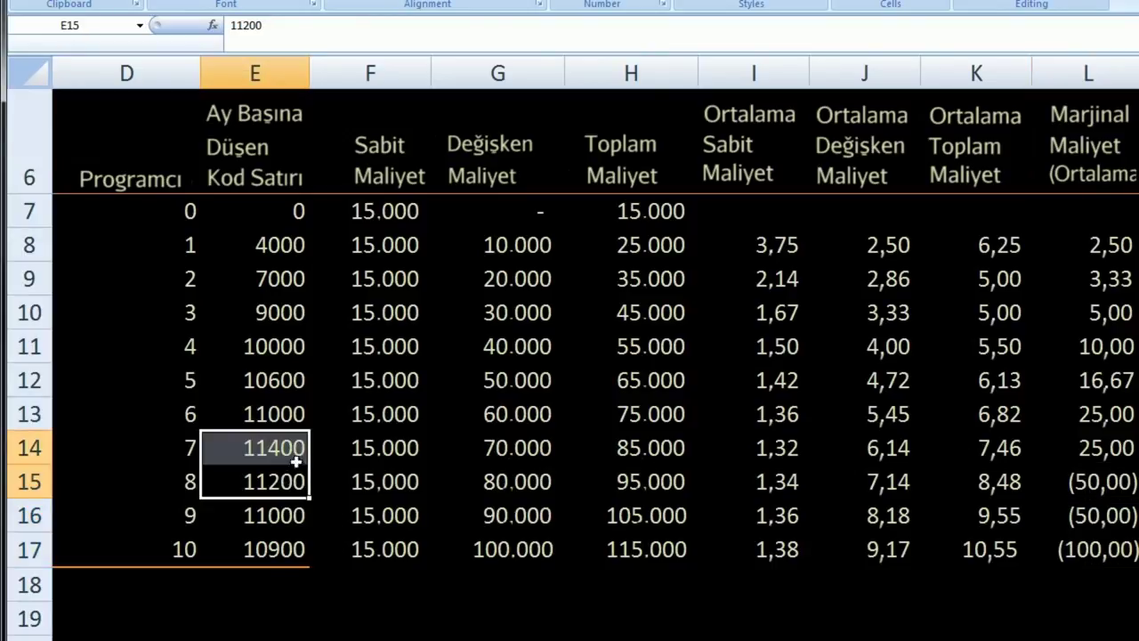
{"action": "left_click", "coordinate": [313, 477]}
{"action": "left_click", "coordinate": [252, 481]}
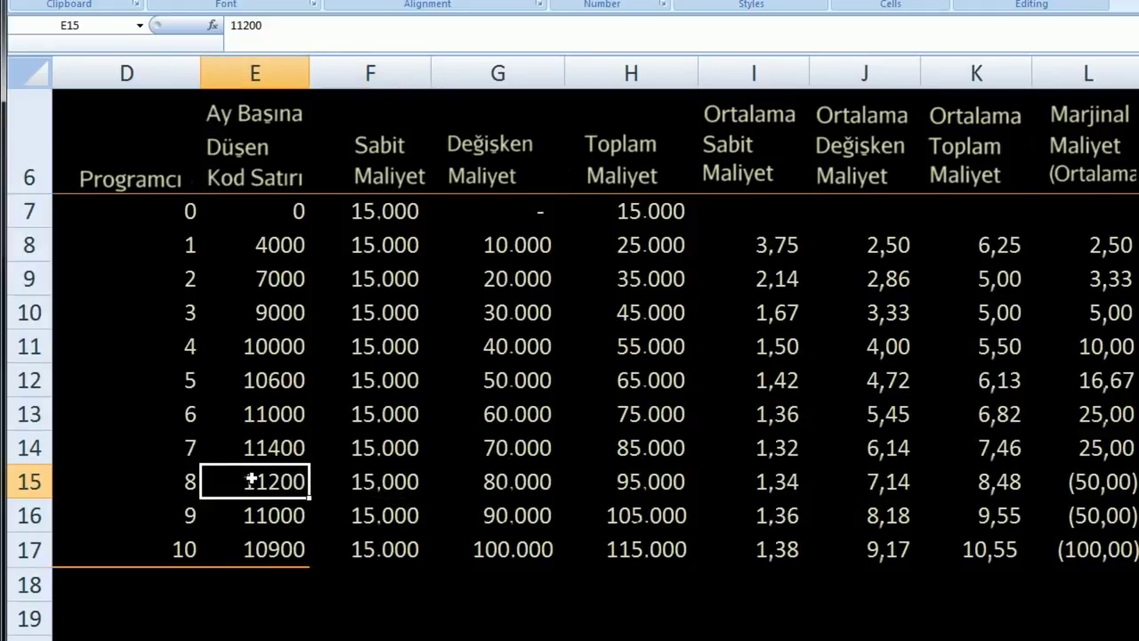